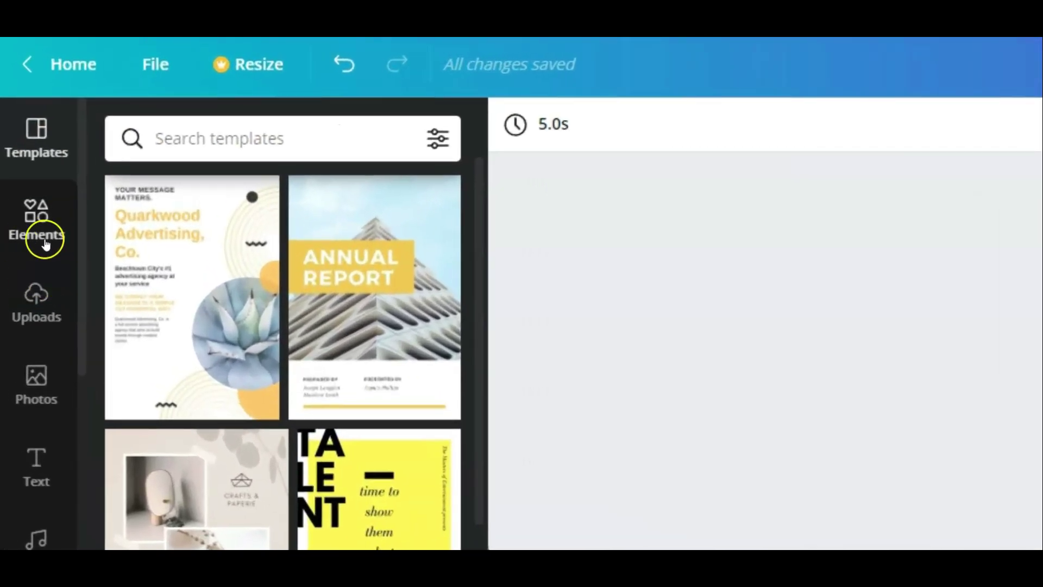
Step: Add a plain solid line from Lines & Shapes and set its weight to 1
click(38, 231)
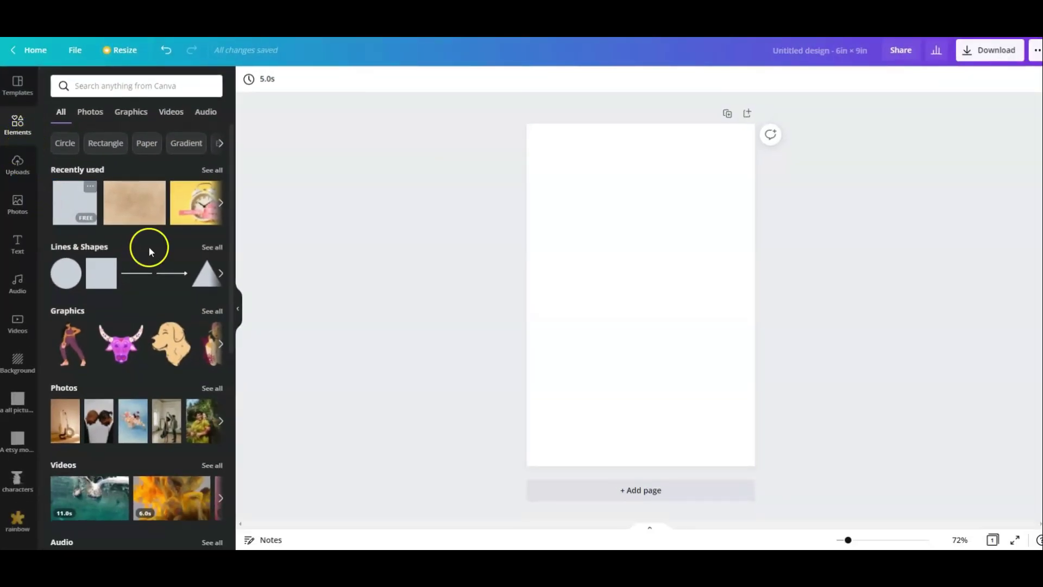
click(210, 251)
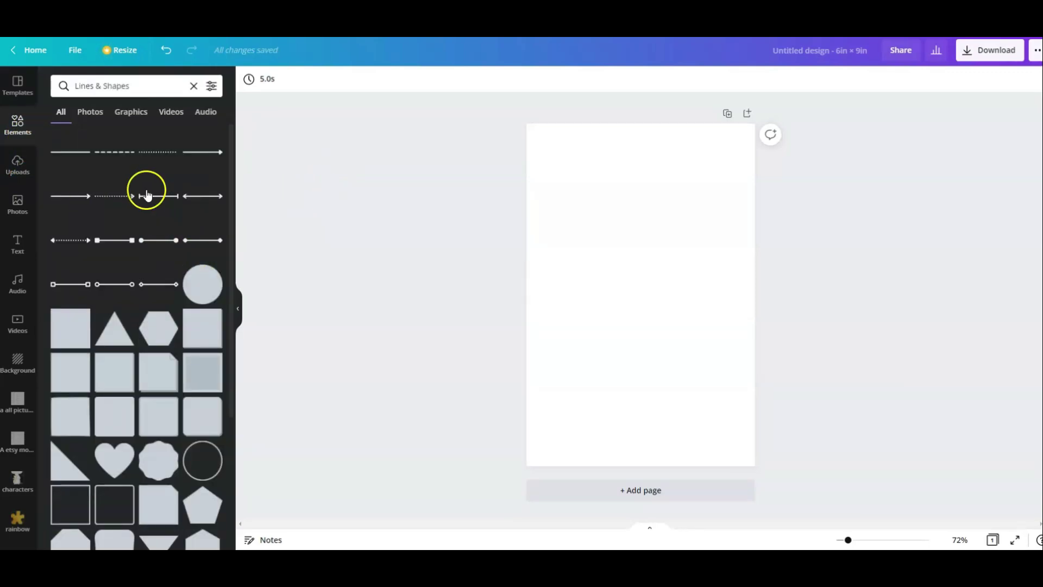
click(67, 156)
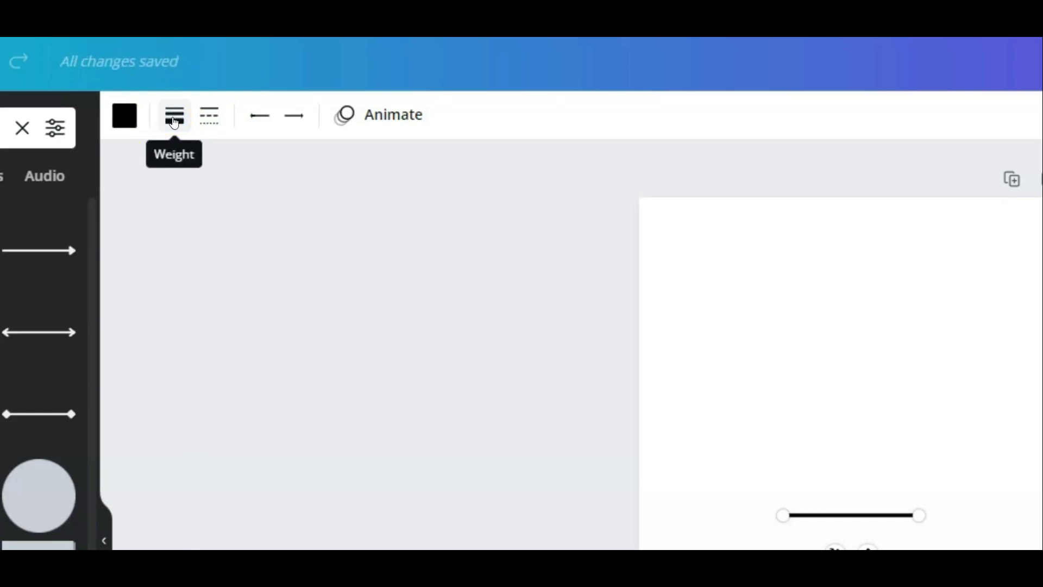
click(174, 120)
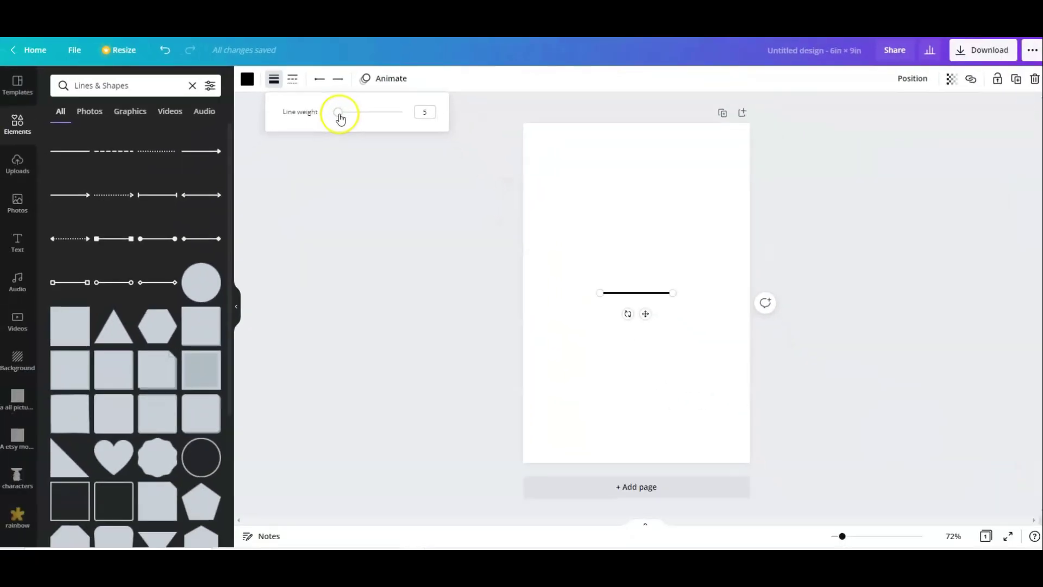
mouse_move(340, 115)
mouse_down()
mouse_move(352, 114)
mouse_move(335, 120)
mouse_up()
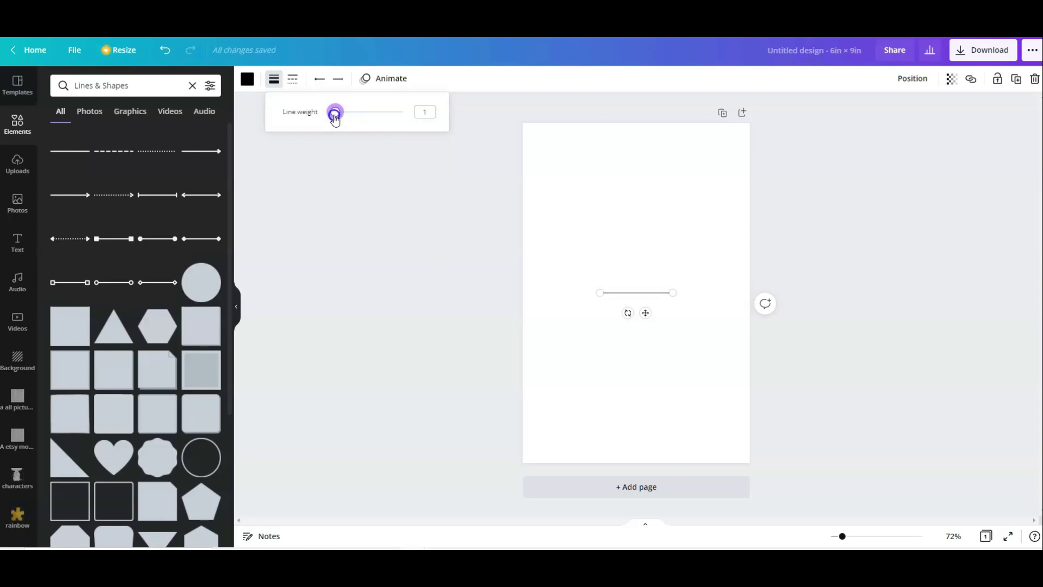
Step: Stretch the line level across the full page width and move it near the top
drag(601, 293, 508, 282)
drag(673, 292, 761, 282)
click(647, 296)
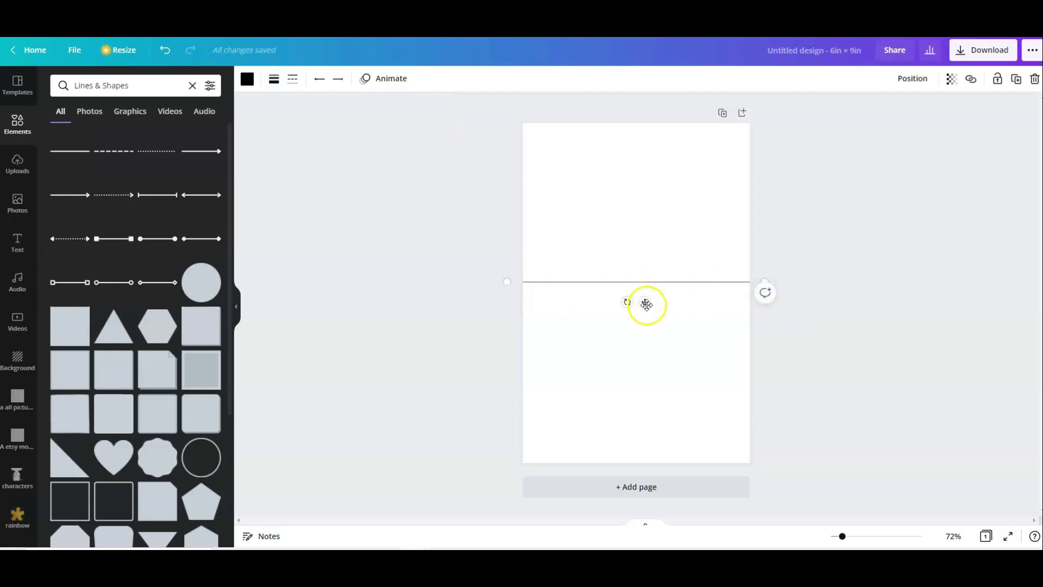
drag(646, 304, 655, 180)
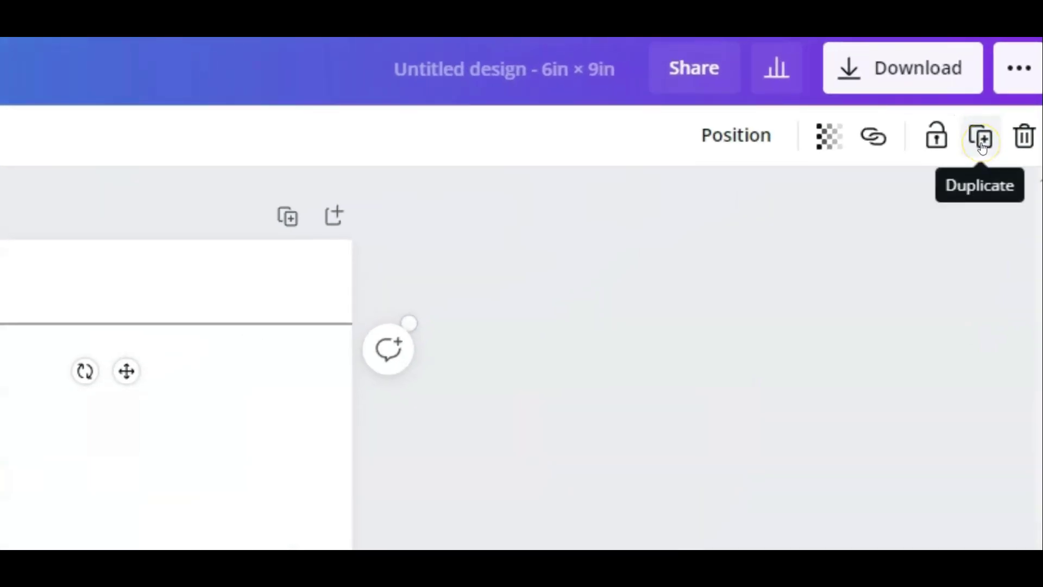
Step: Duplicate the line into a stack of six parallel rules
click(1016, 79)
click(981, 142)
click(982, 143)
click(981, 142)
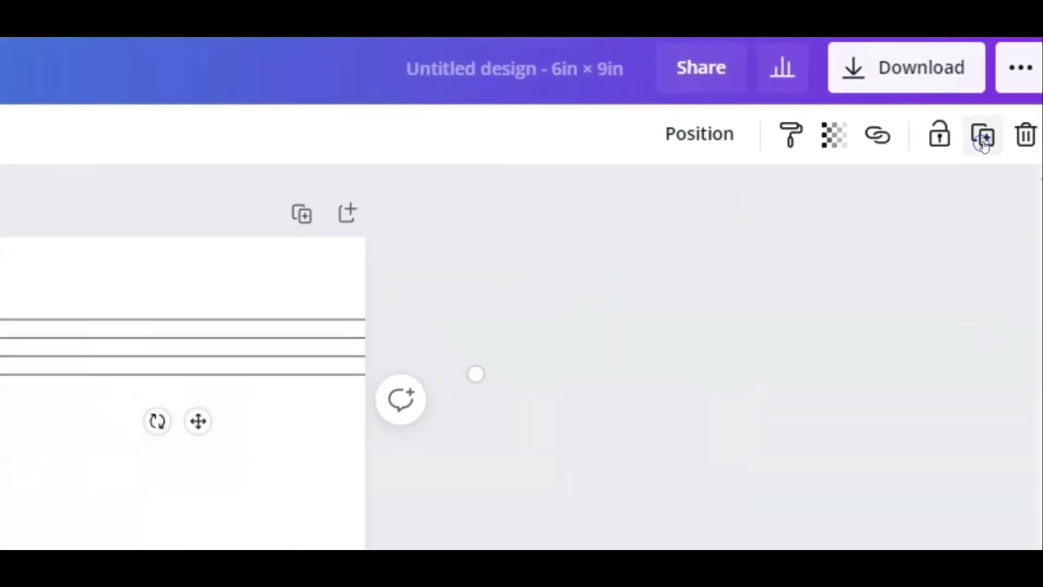
click(1011, 91)
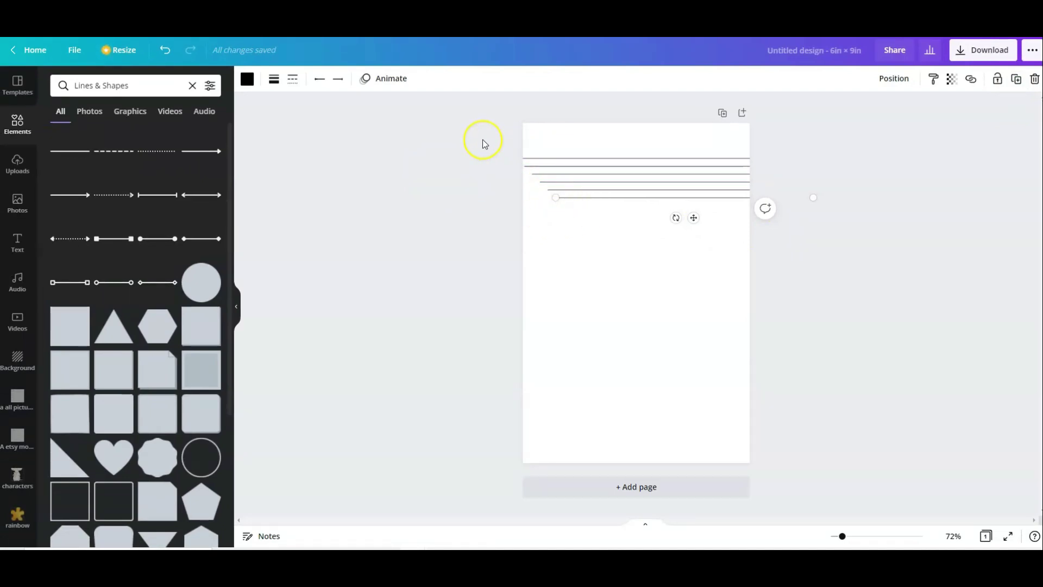
Step: Tidy up the six lines into even spacing and centre the ruled block on the page
drag(473, 134, 838, 235)
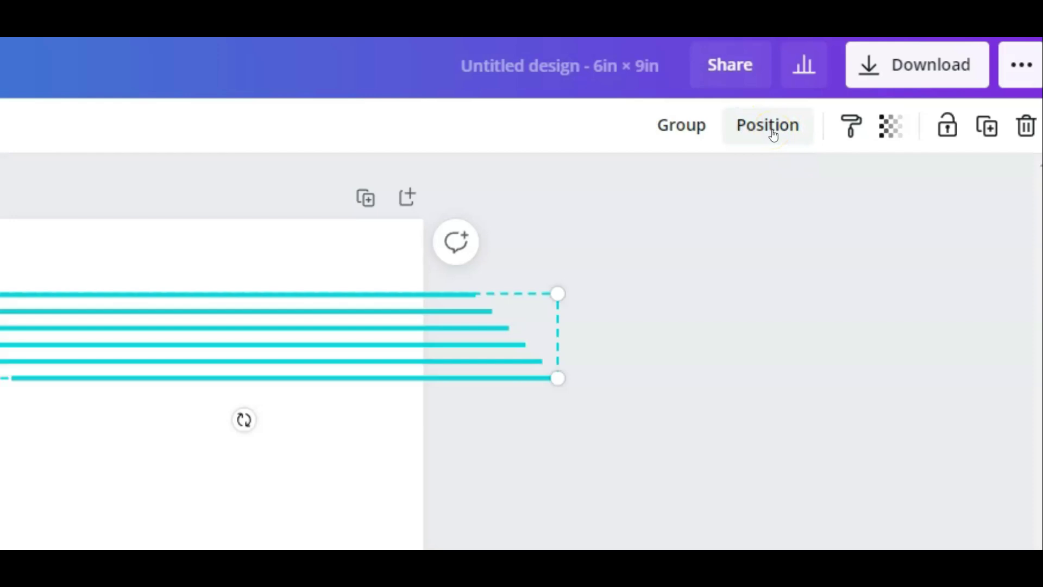
click(772, 128)
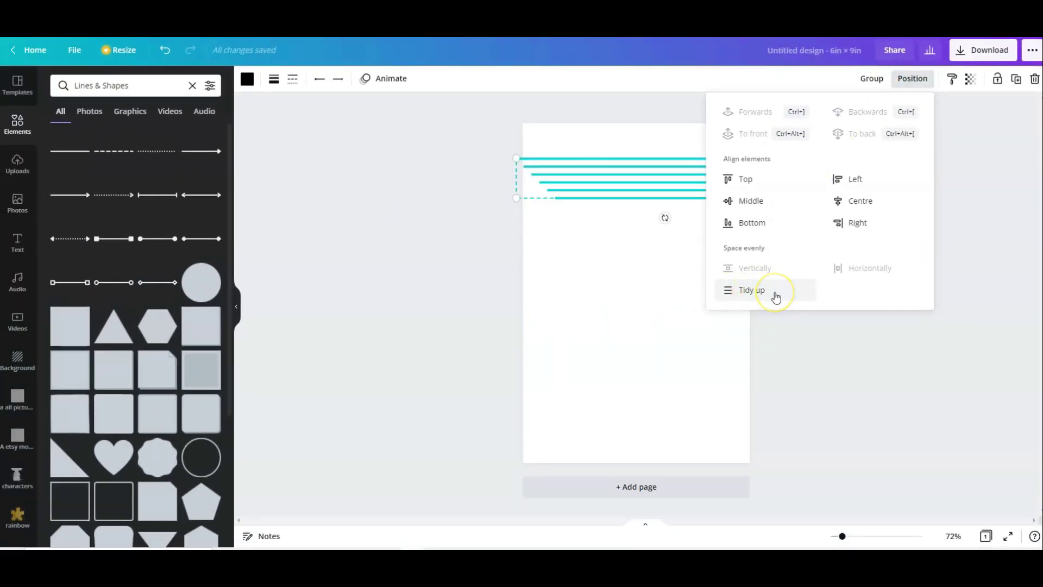
click(776, 295)
click(563, 265)
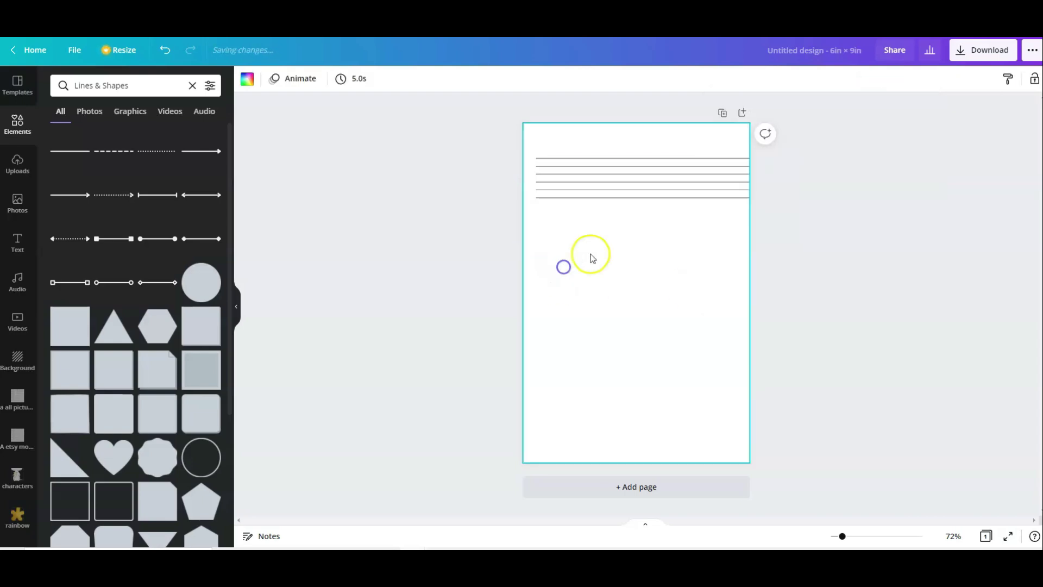
drag(481, 133, 835, 233)
drag(763, 200, 728, 205)
click(834, 239)
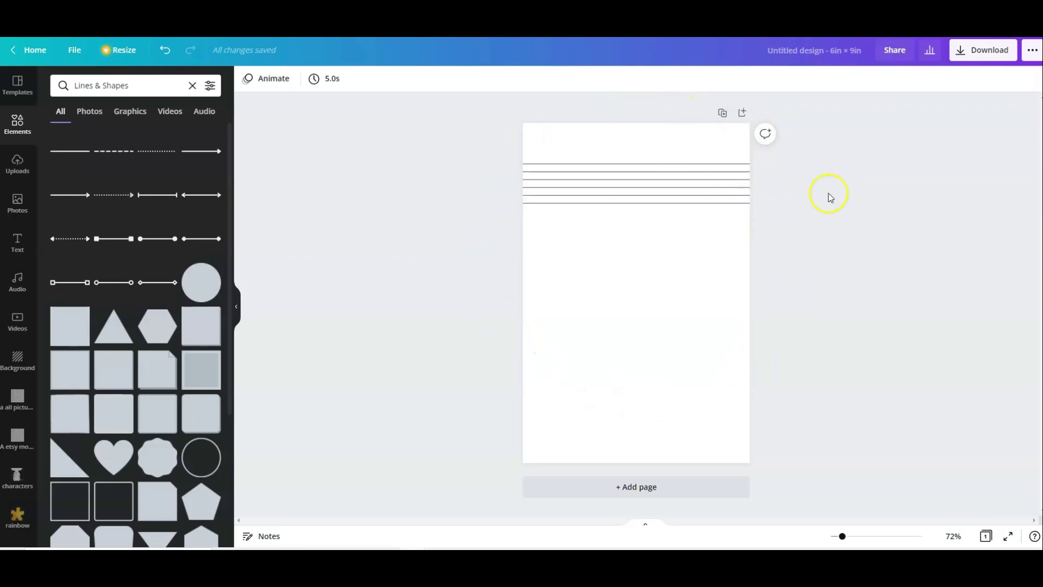
Step: Duplicate the six-line block twice, placing the copies below the originals
drag(456, 135, 808, 234)
click(1015, 79)
drag(663, 207, 656, 283)
click(1016, 79)
click(659, 241)
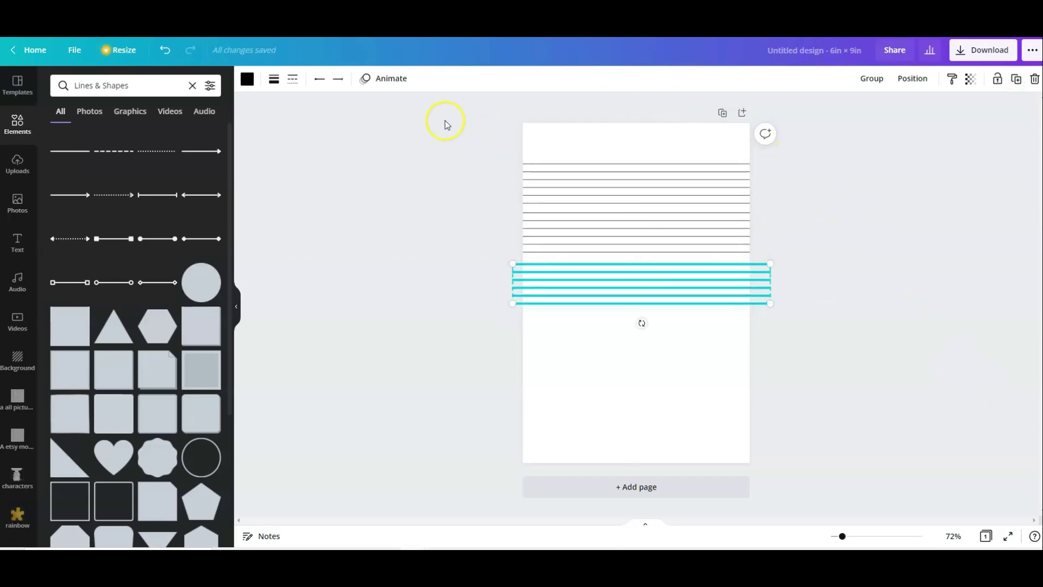
drag(440, 140, 444, 237)
Step: Tidy up all eighteen ruled lines into one evenly spaced block
drag(467, 149, 873, 413)
click(898, 77)
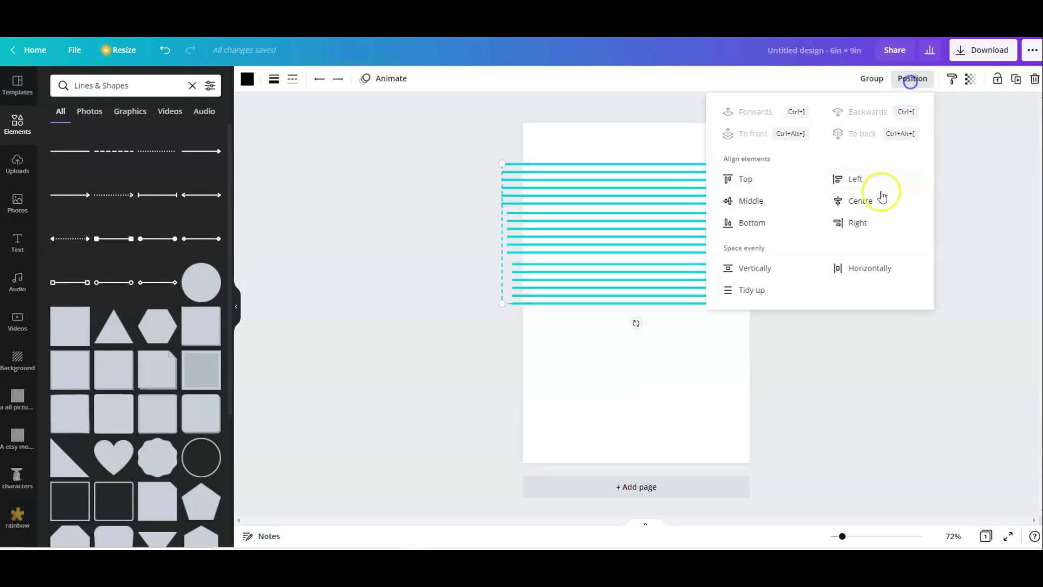
click(748, 290)
click(821, 378)
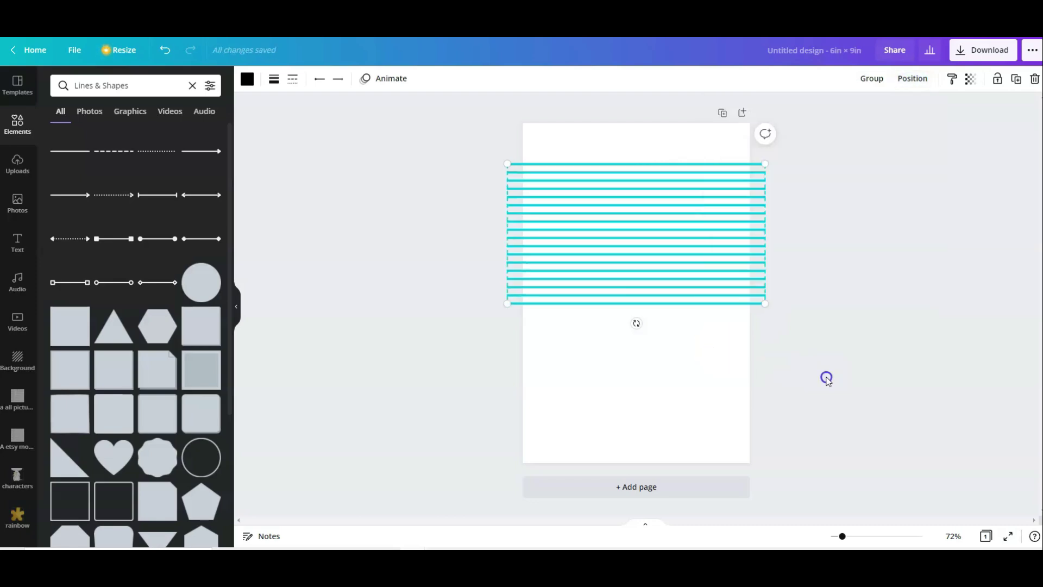
click(506, 336)
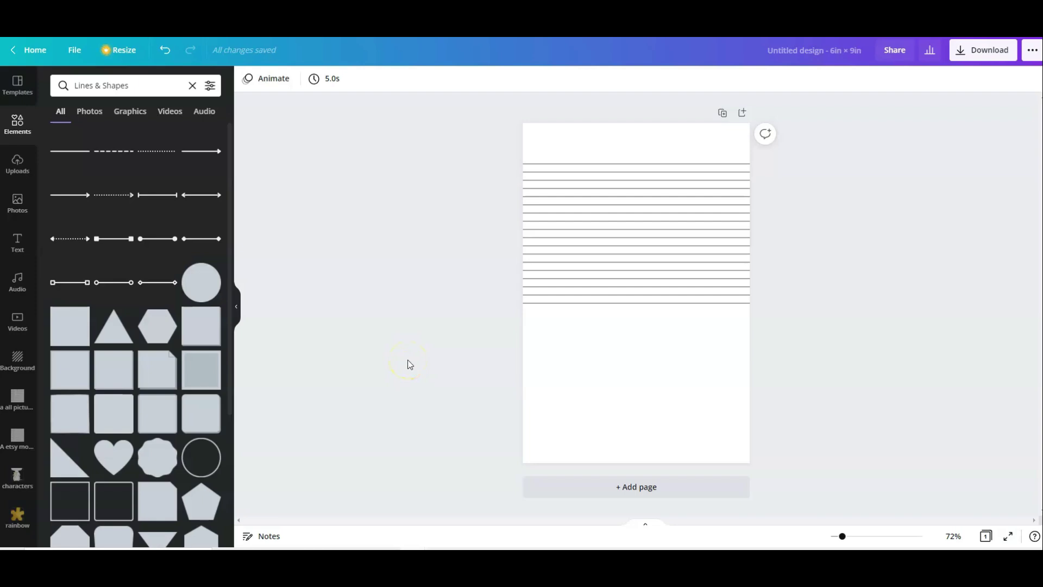
click(506, 340)
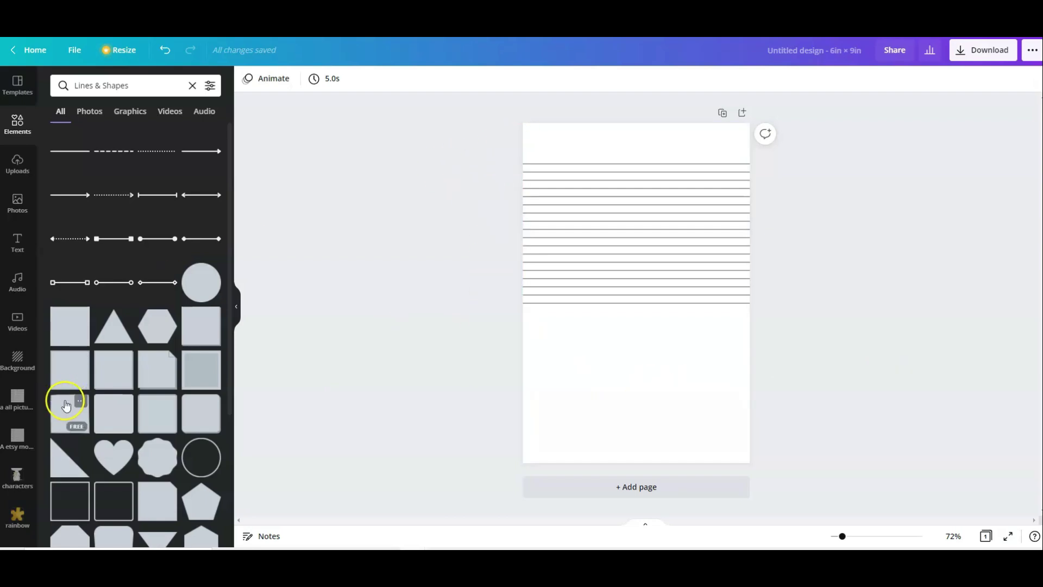
Step: Add a square below the ruled lines and widen it into a centred rectangle
click(69, 332)
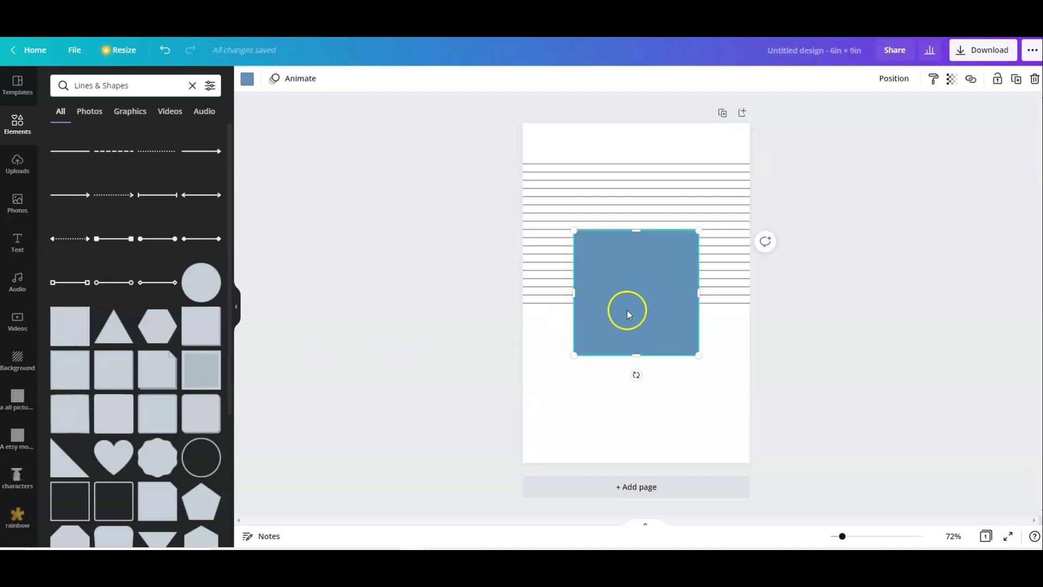
drag(628, 313, 626, 398)
drag(573, 378, 538, 377)
drag(699, 374, 721, 374)
drag(664, 379, 671, 379)
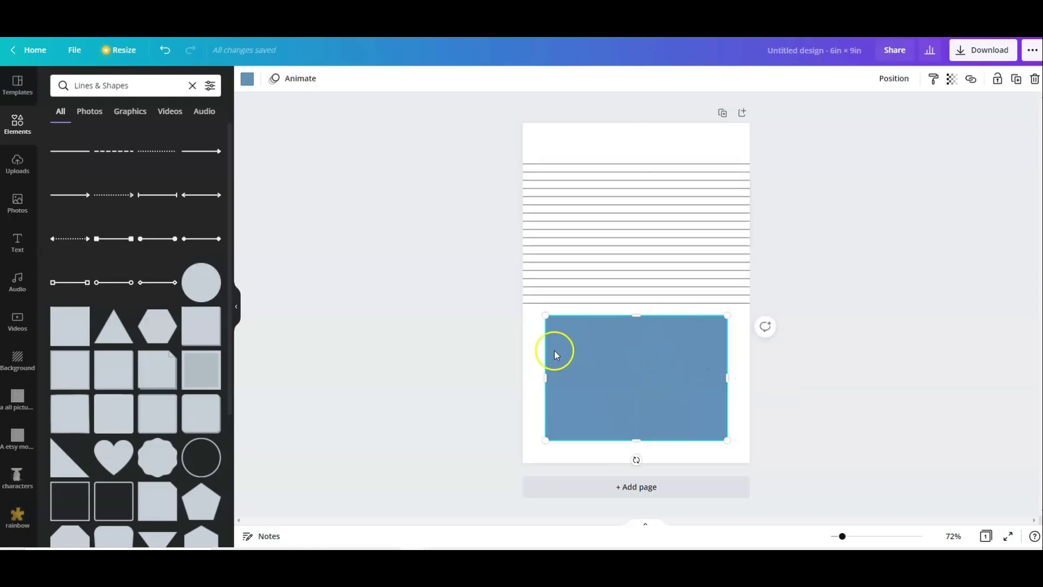
click(500, 358)
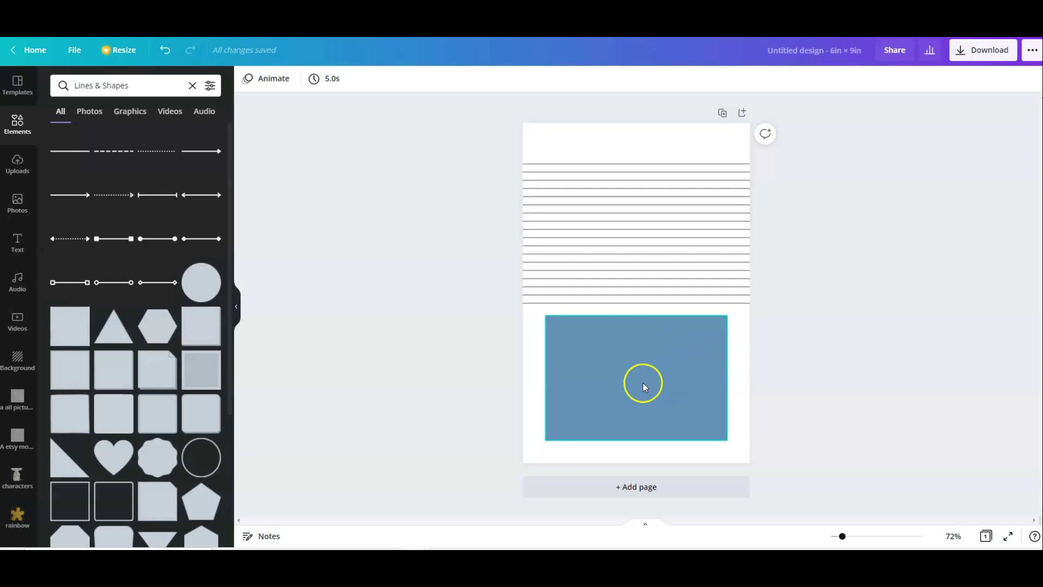
Step: Recolour the rectangle light grey
click(564, 372)
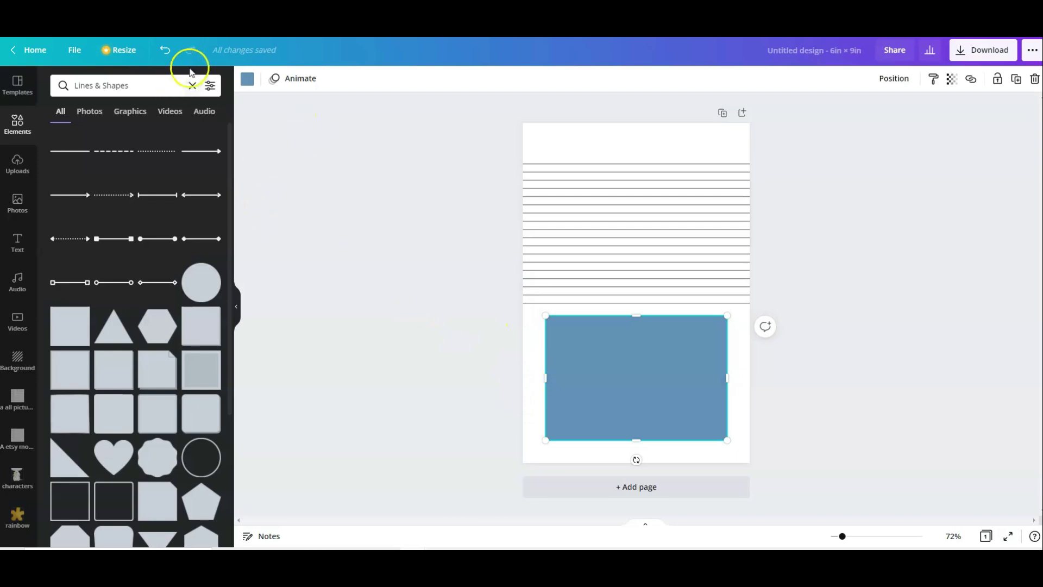
click(247, 79)
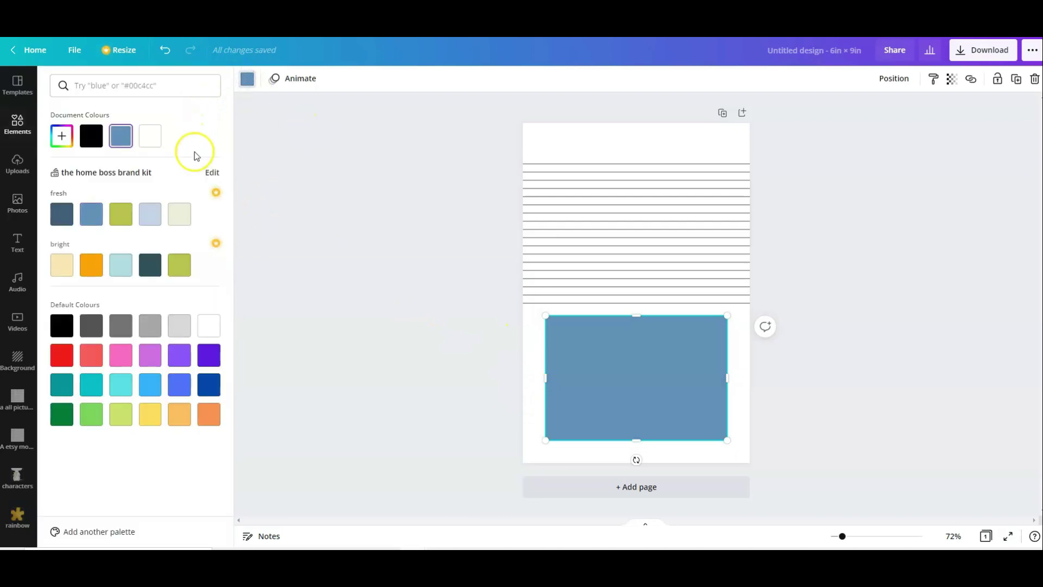
click(180, 328)
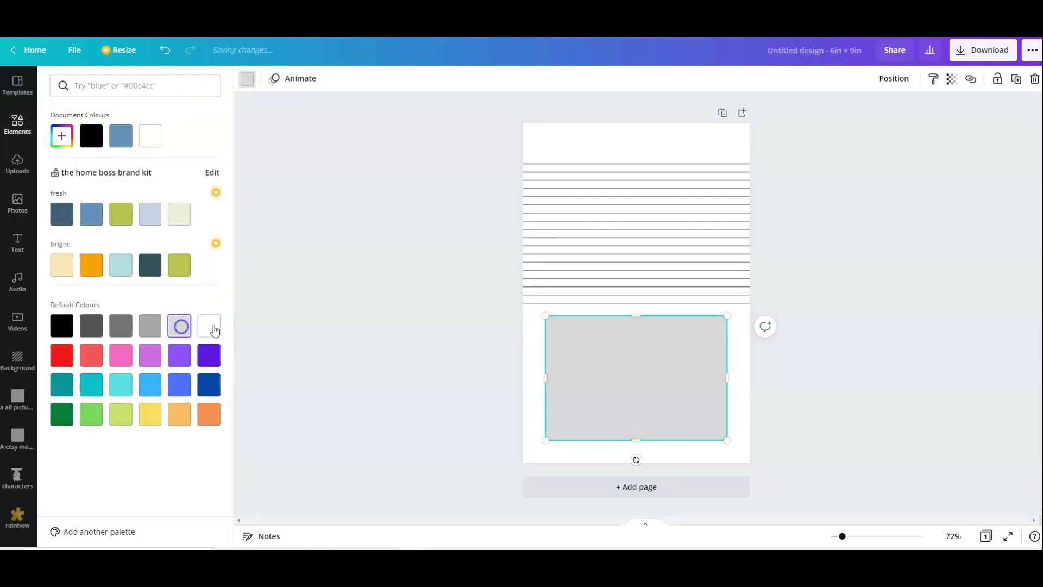
click(426, 318)
click(528, 345)
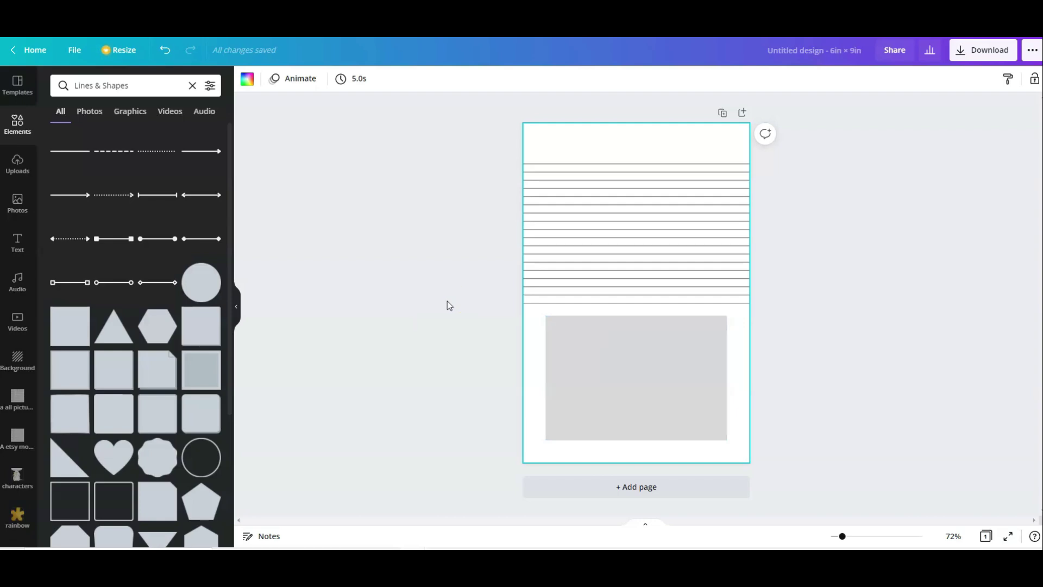
Step: Add a square over the grey box and resize it to sit just inside its border
click(459, 243)
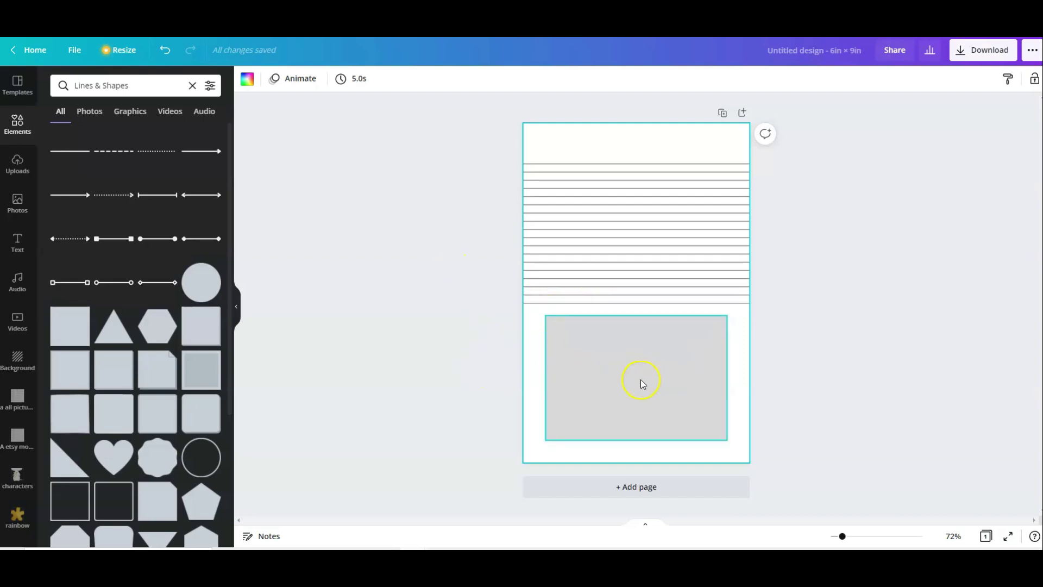
drag(614, 197, 635, 414)
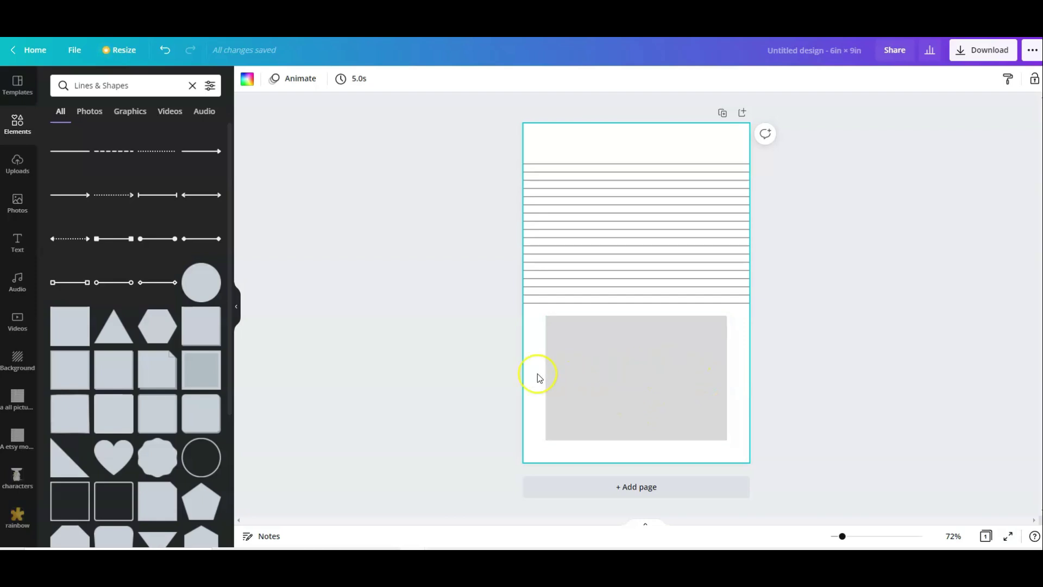
click(66, 341)
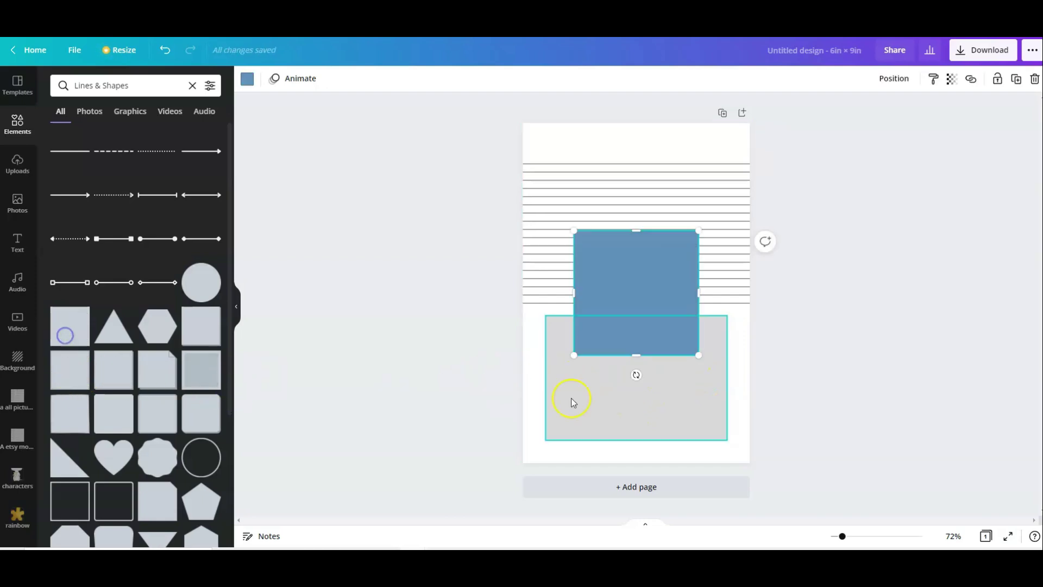
drag(616, 272, 627, 361)
drag(584, 321, 590, 328)
drag(631, 372, 552, 375)
drag(704, 376, 721, 379)
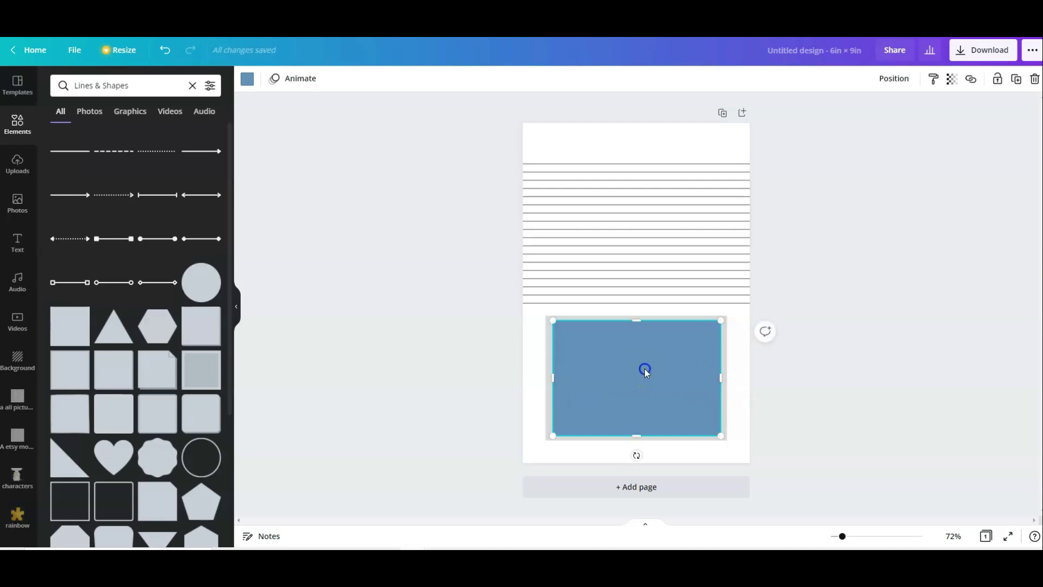
Step: Make the inner rectangle white and settle its position inside the grey frame
click(247, 78)
click(210, 324)
click(471, 310)
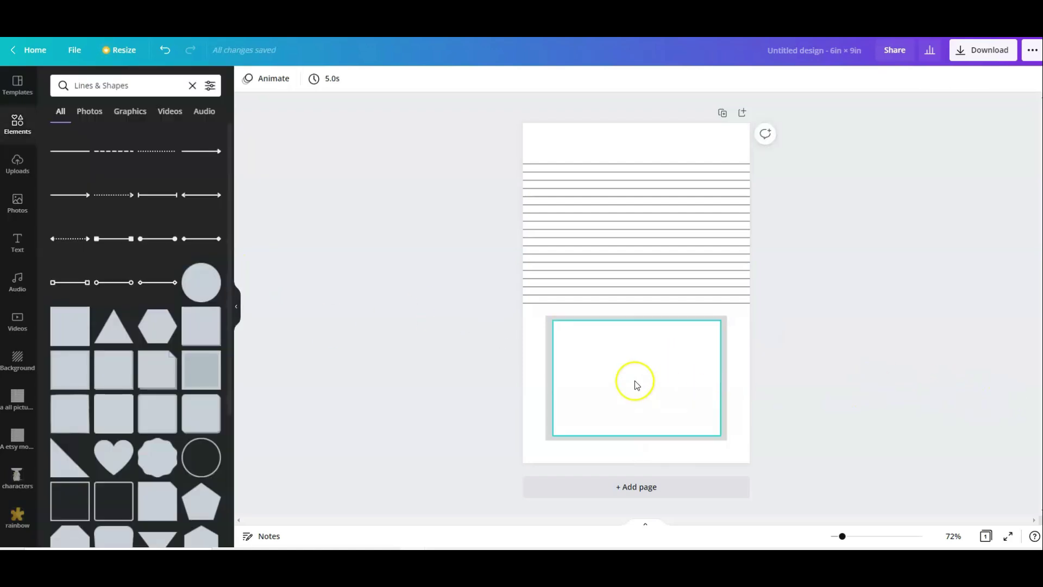
drag(634, 379, 630, 378)
click(874, 370)
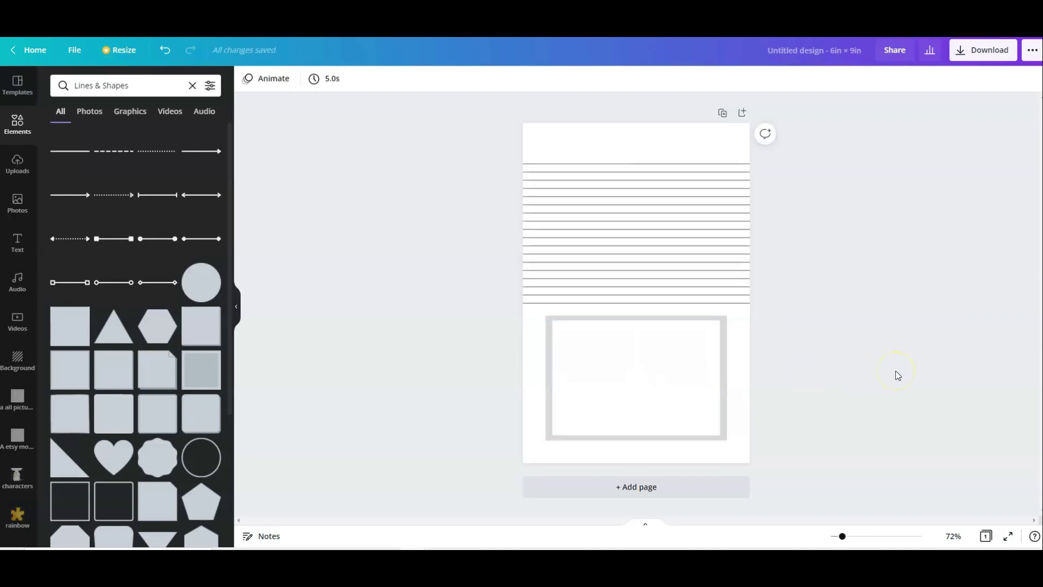
key(ctrl+z)
click(573, 205)
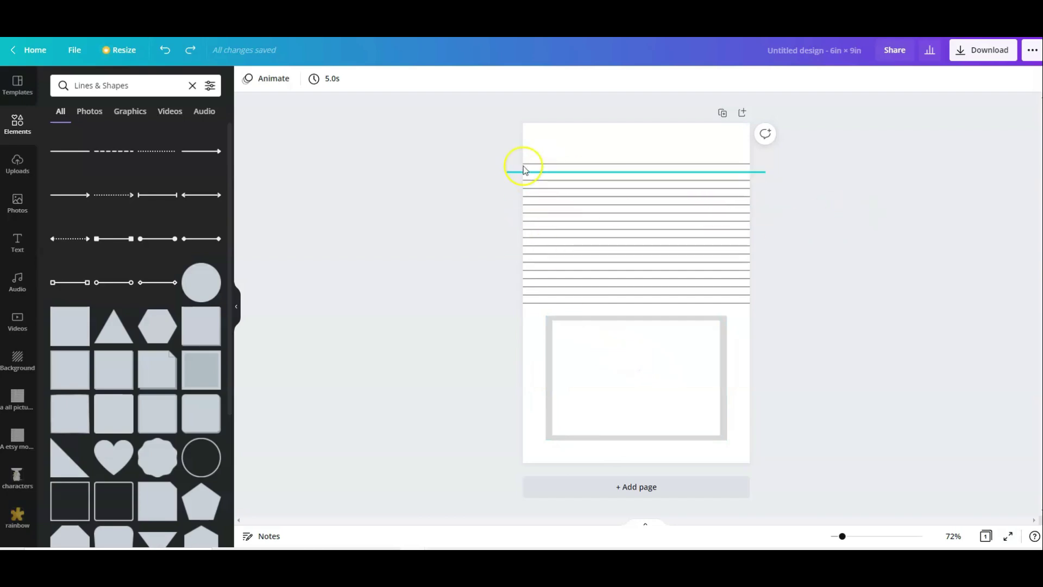
Step: Add a square and stretch it into a tall strip over the lines' left ends
drag(443, 139, 621, 204)
key(ctrl+shift+z)
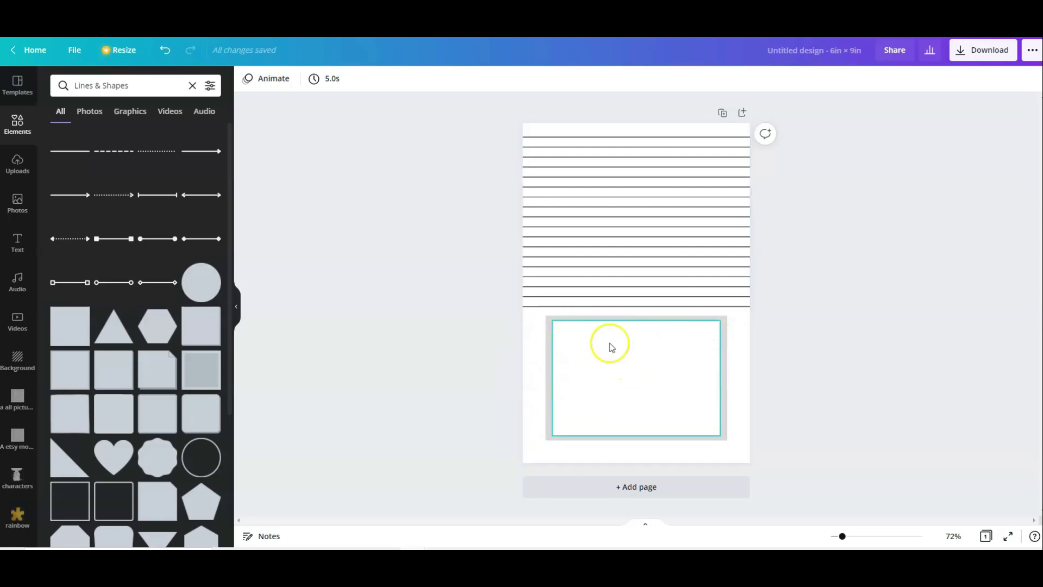
click(67, 326)
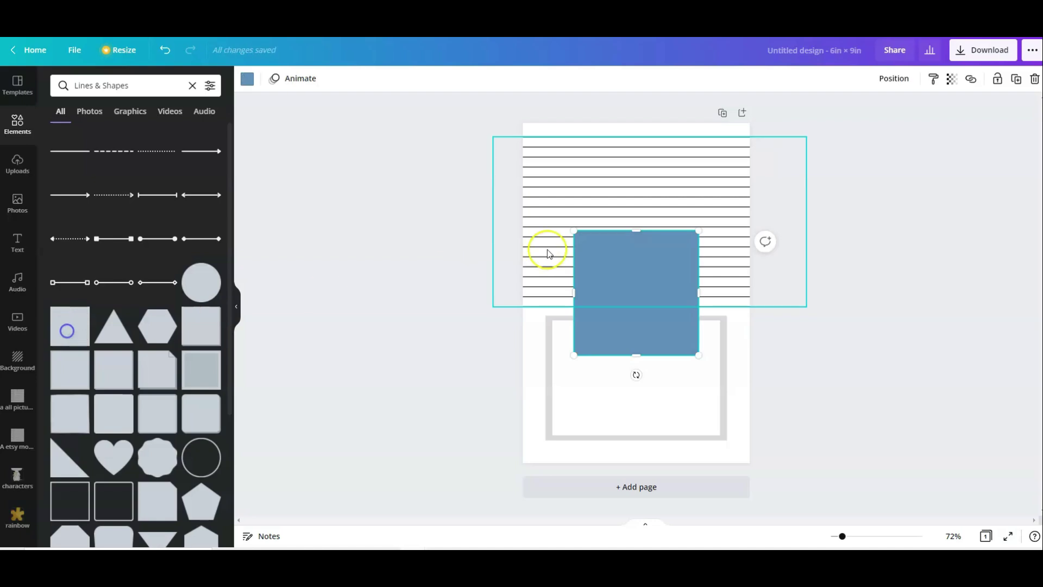
drag(631, 288, 485, 180)
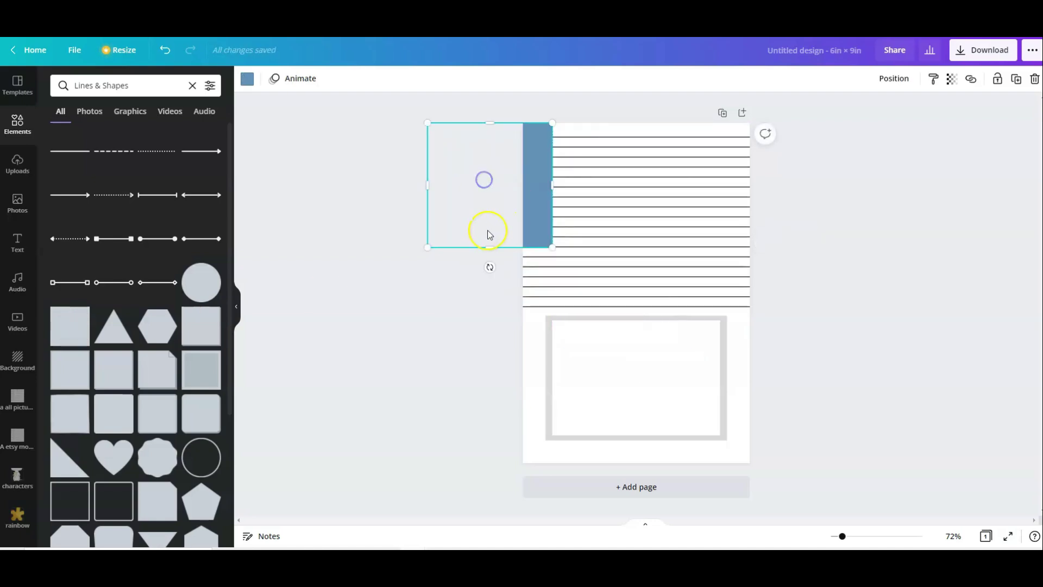
drag(489, 249, 486, 328)
drag(505, 270, 498, 275)
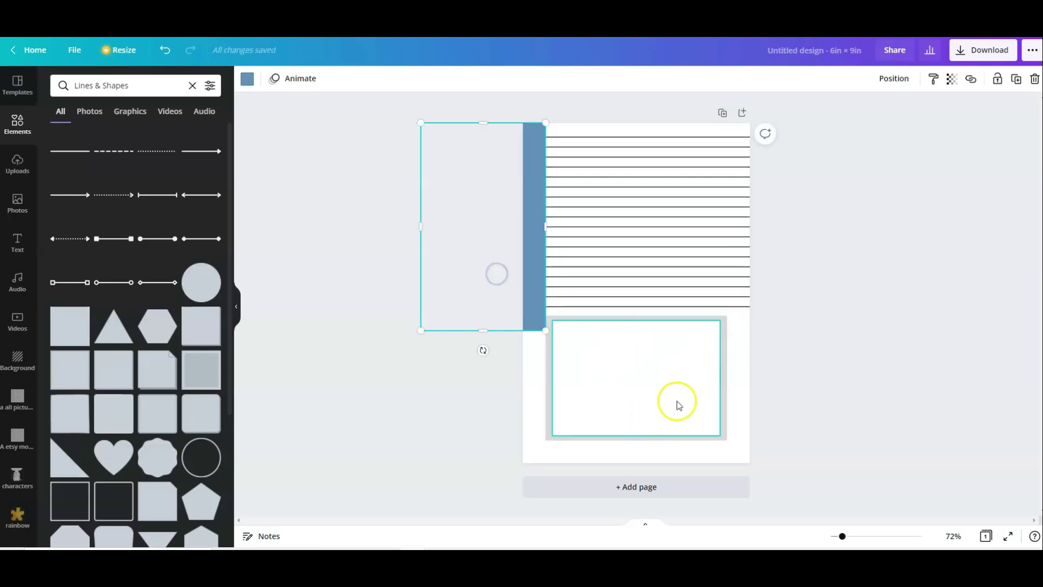
click(478, 198)
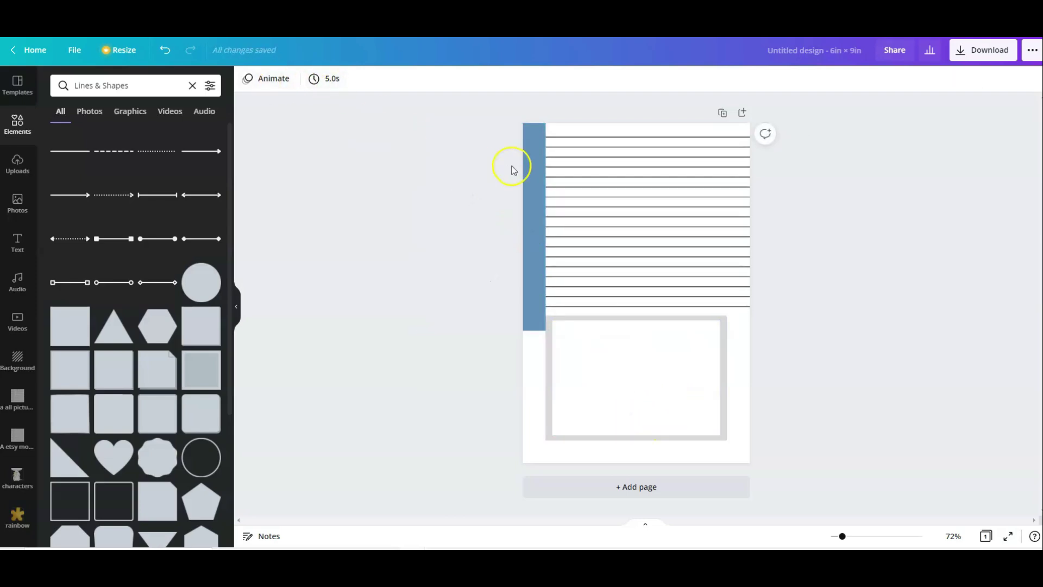
Step: Turn the left-edge strip white
click(531, 161)
click(247, 79)
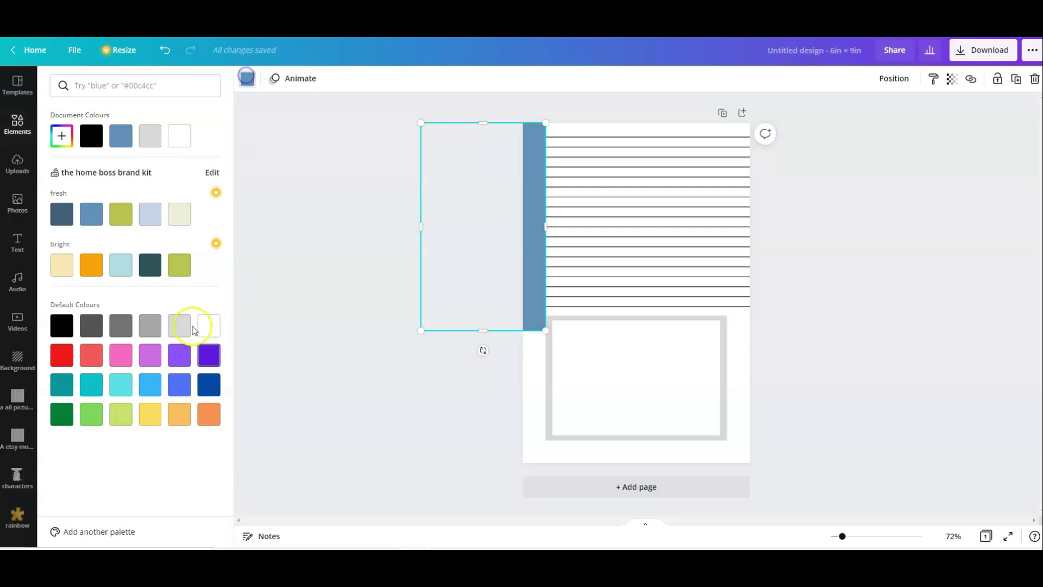
click(209, 326)
click(370, 376)
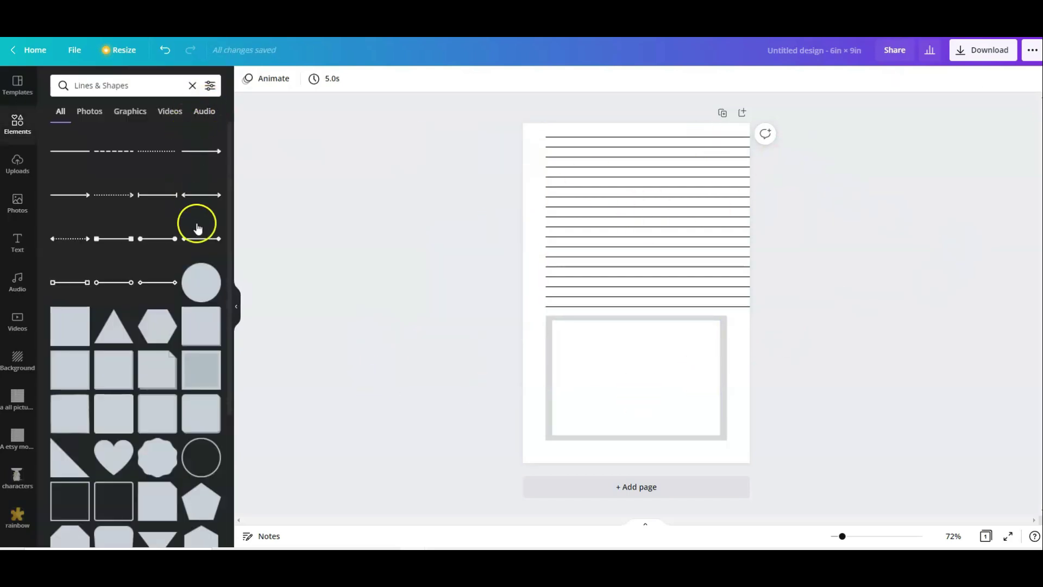
Step: Duplicate the white strip and place the copy over the lines' right ends
click(523, 239)
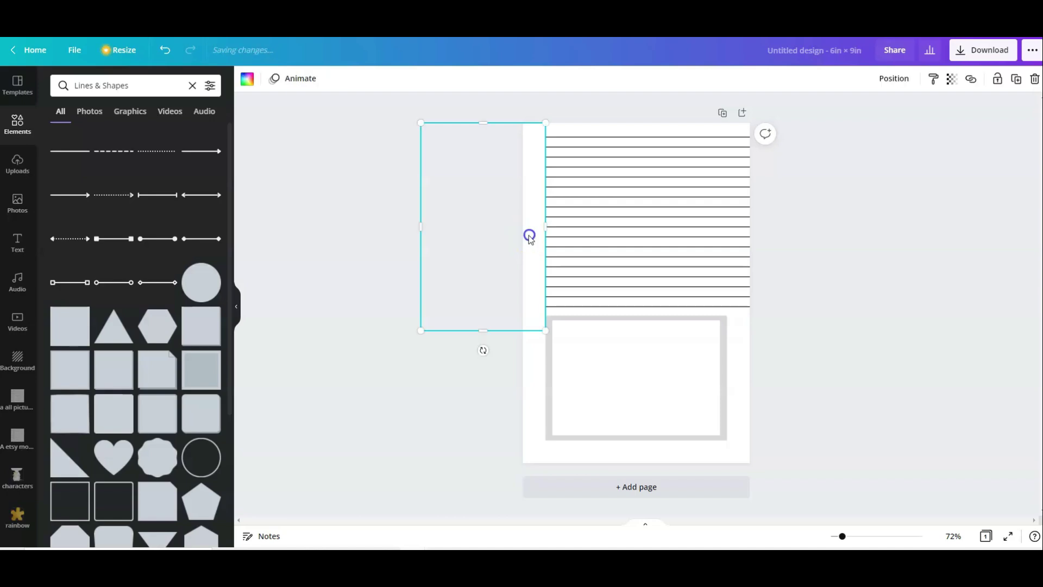
click(1017, 80)
drag(539, 212, 794, 220)
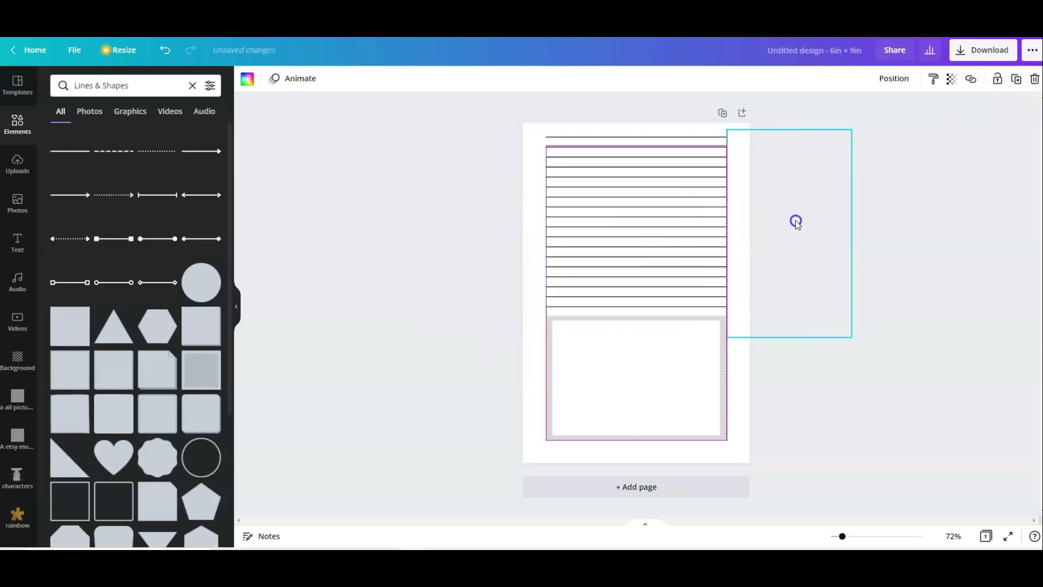
click(909, 284)
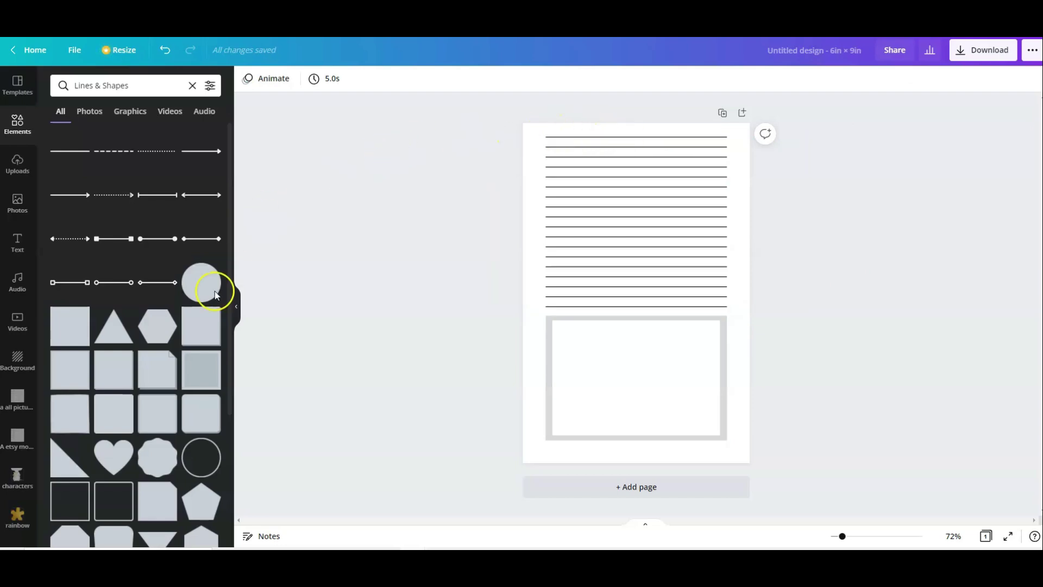
Step: Move the empty white box to the page top and widen it over the top lines
click(616, 371)
drag(616, 369, 610, 97)
drag(686, 97, 647, 130)
click(915, 244)
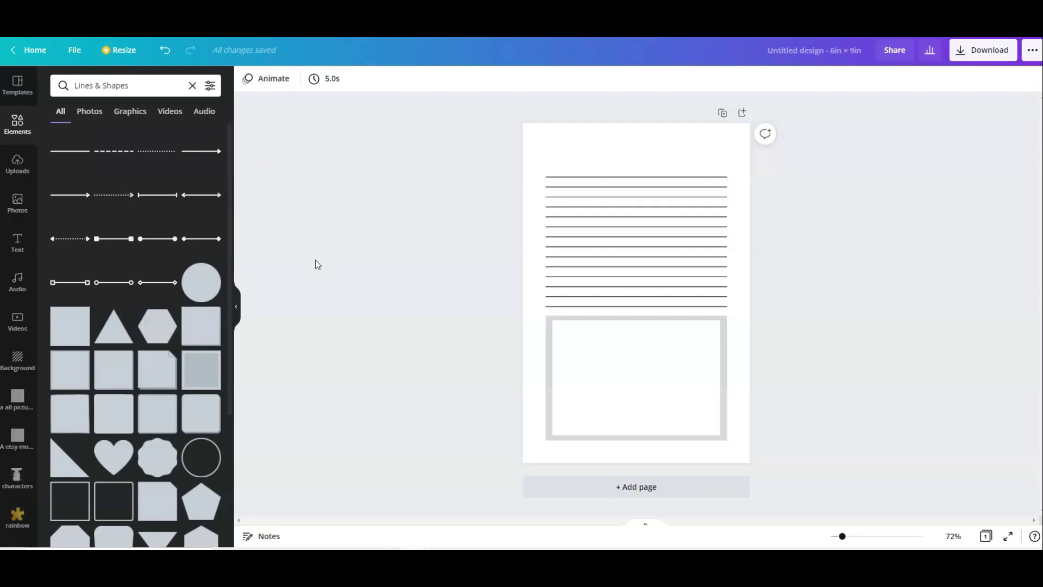
click(352, 250)
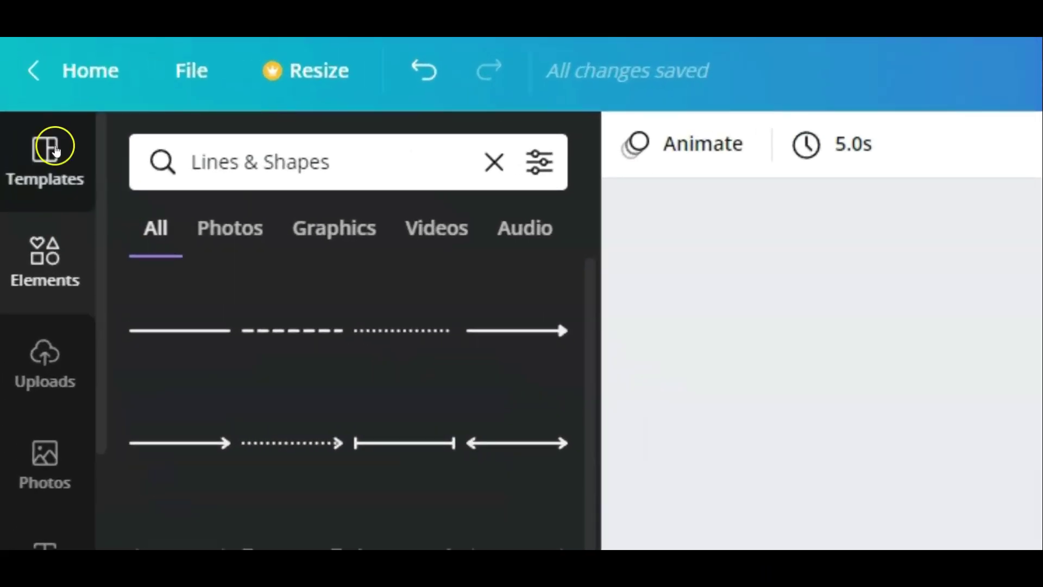
Step: Search Templates for 'planners' and browse the results
click(61, 158)
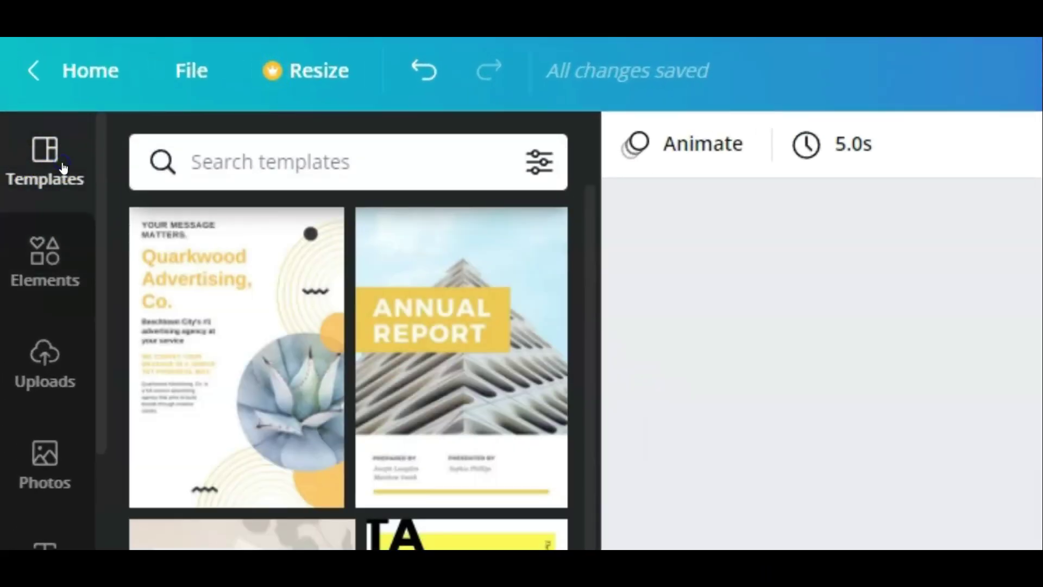
click(220, 162)
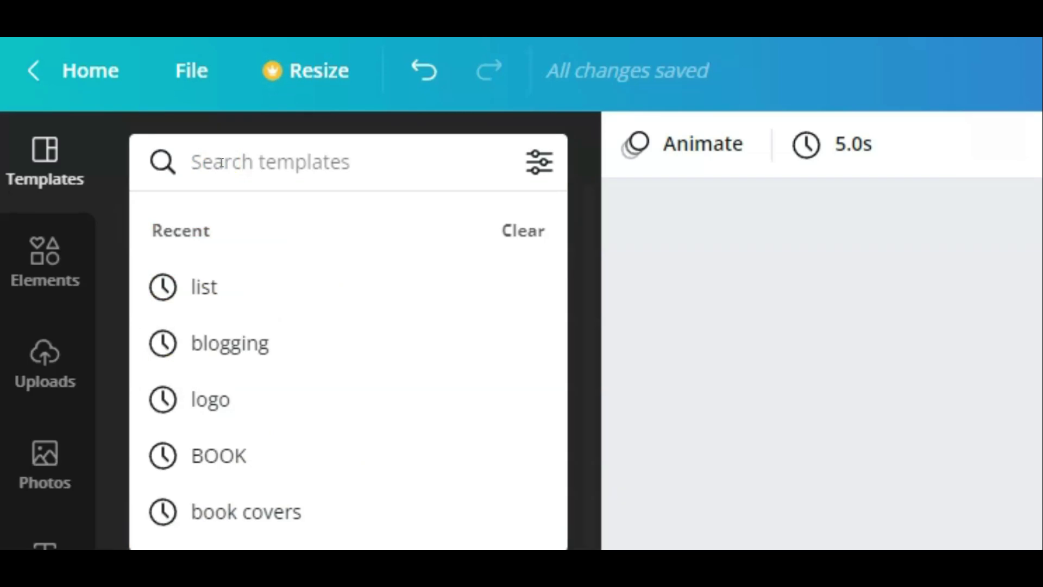
text(planners)
key(Return)
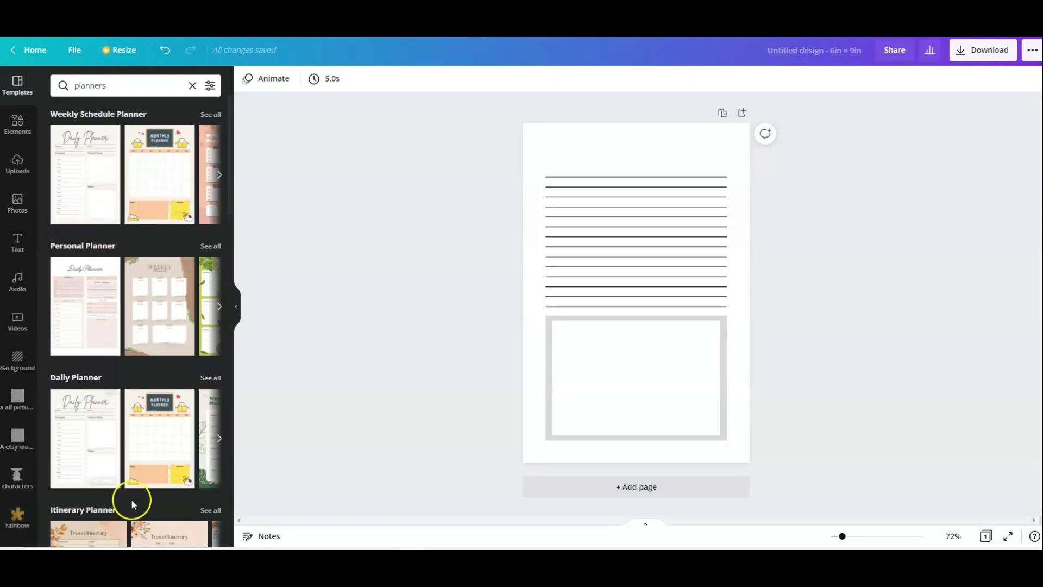
scroll(173, 394, down, 5)
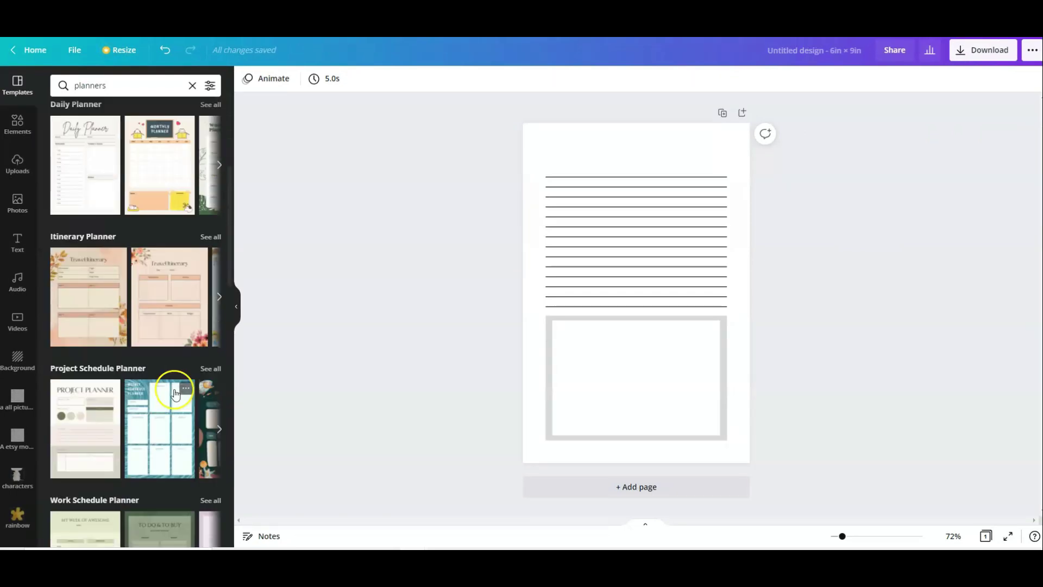
scroll(175, 393, down, 3)
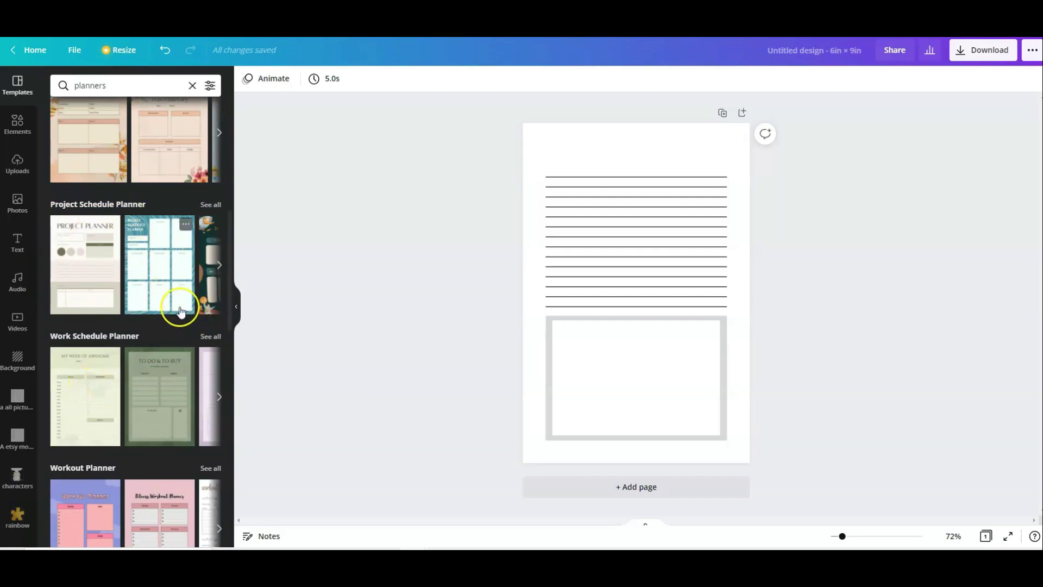
scroll(177, 315, down, 1)
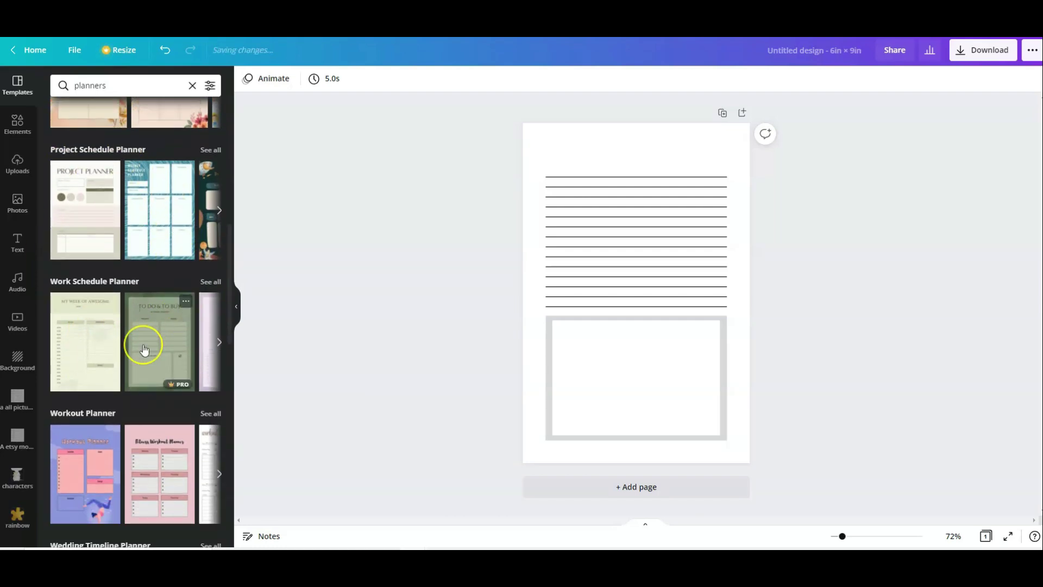
scroll(141, 347, down, 2)
scroll(144, 349, down, 3)
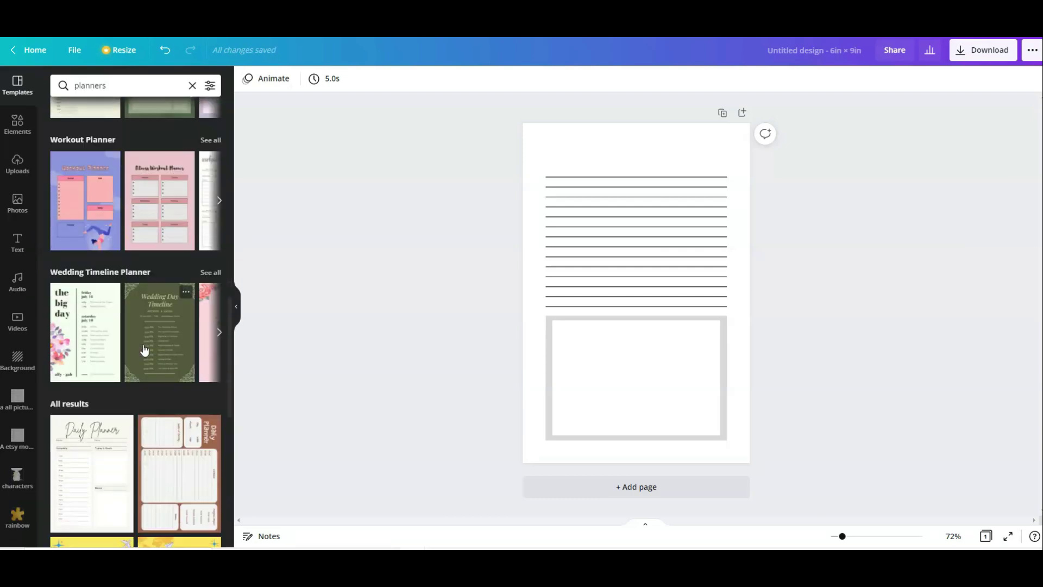
scroll(143, 343, down, 3)
Step: Select every element on the page and delete them, leaving it blank
click(143, 340)
drag(491, 135, 931, 456)
click(1034, 80)
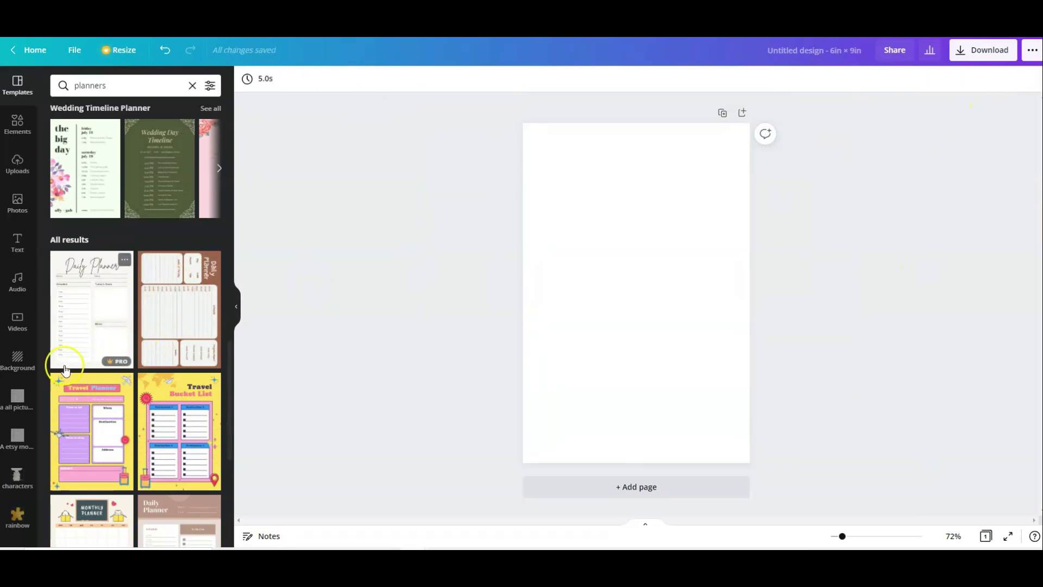
Step: Apply the Daily Planner template to the page
click(89, 309)
click(685, 256)
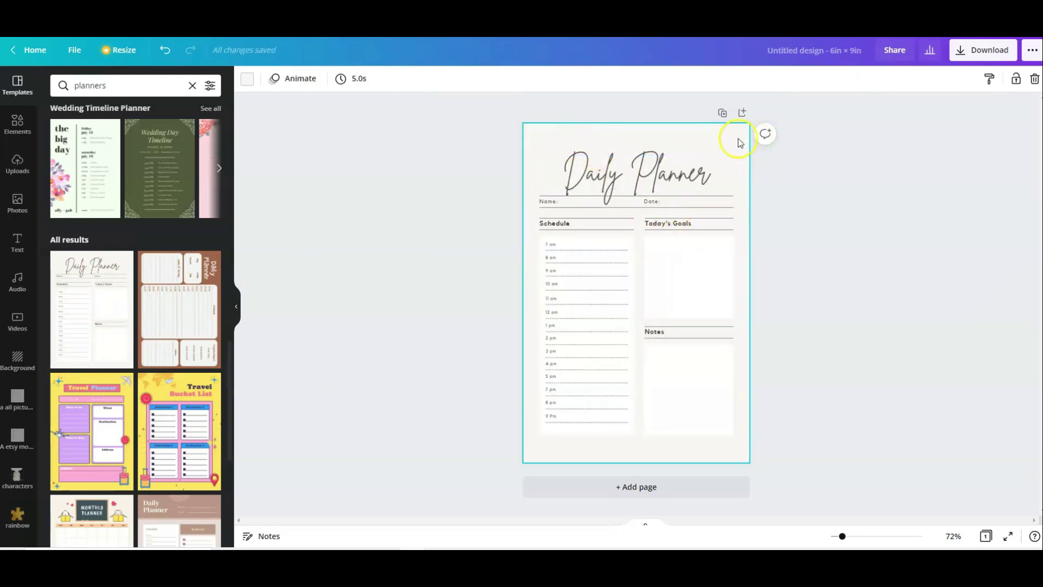
click(473, 425)
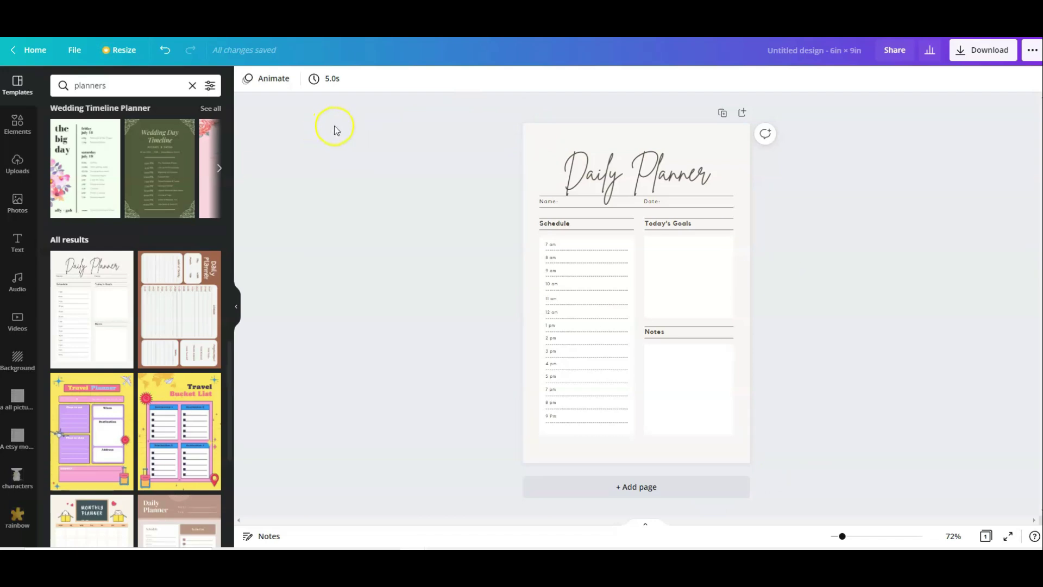
Step: Set the page background to a near-white grey, #F8F8F8
click(536, 142)
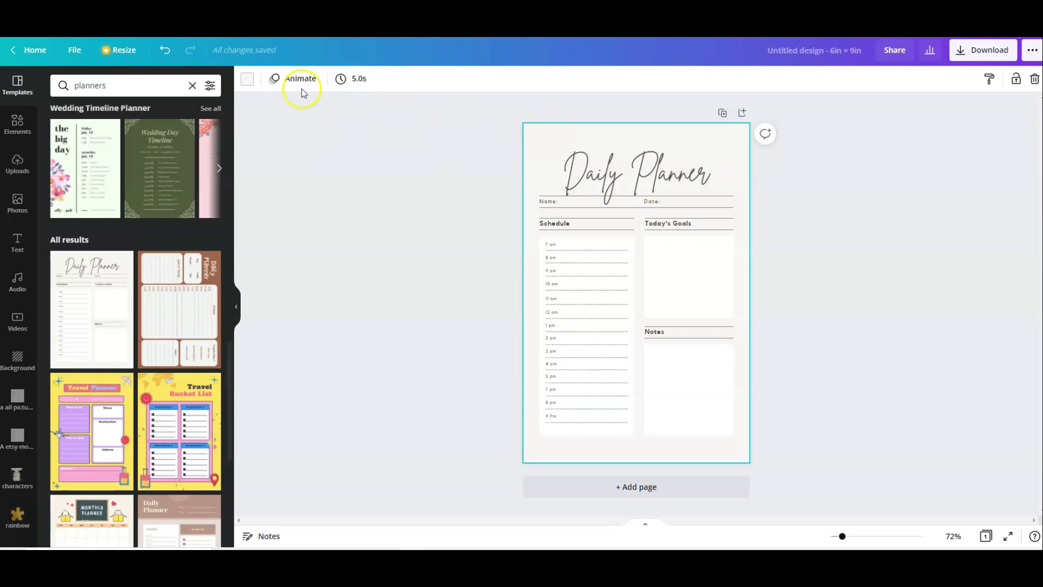
click(251, 81)
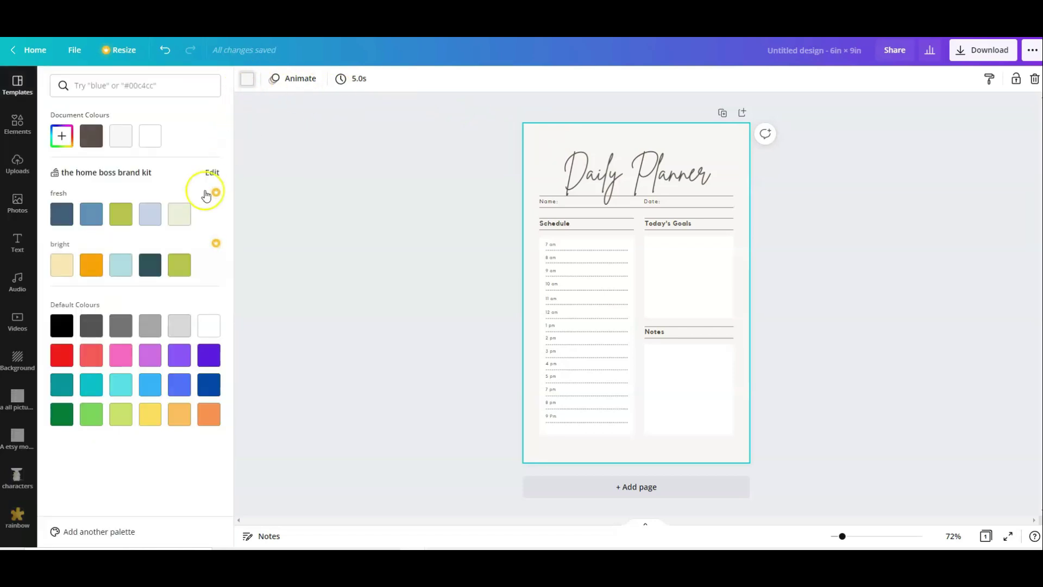
click(180, 326)
click(62, 135)
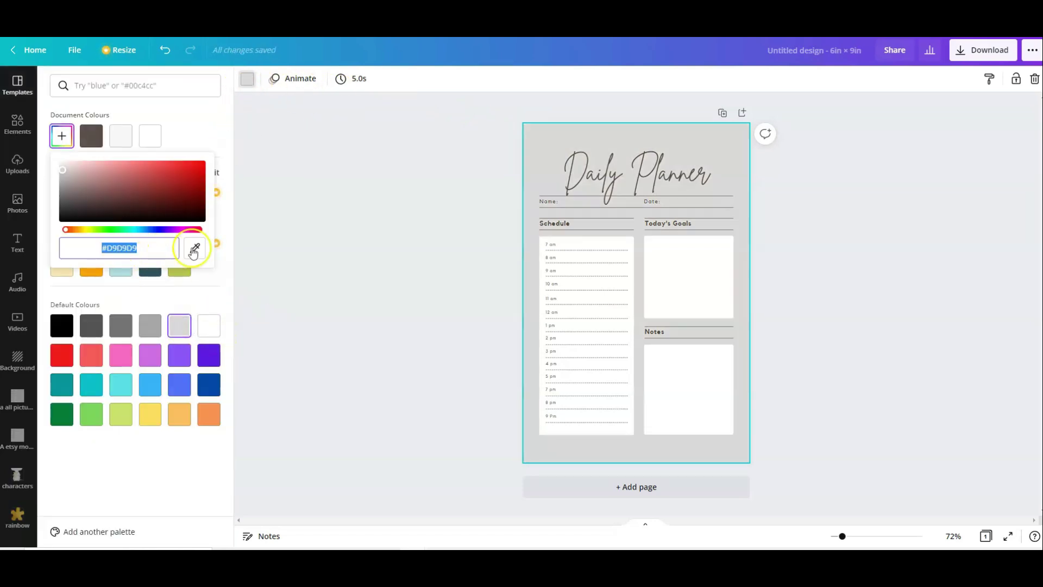
mouse_move(63, 171)
mouse_down()
mouse_move(66, 184)
mouse_move(57, 164)
mouse_up()
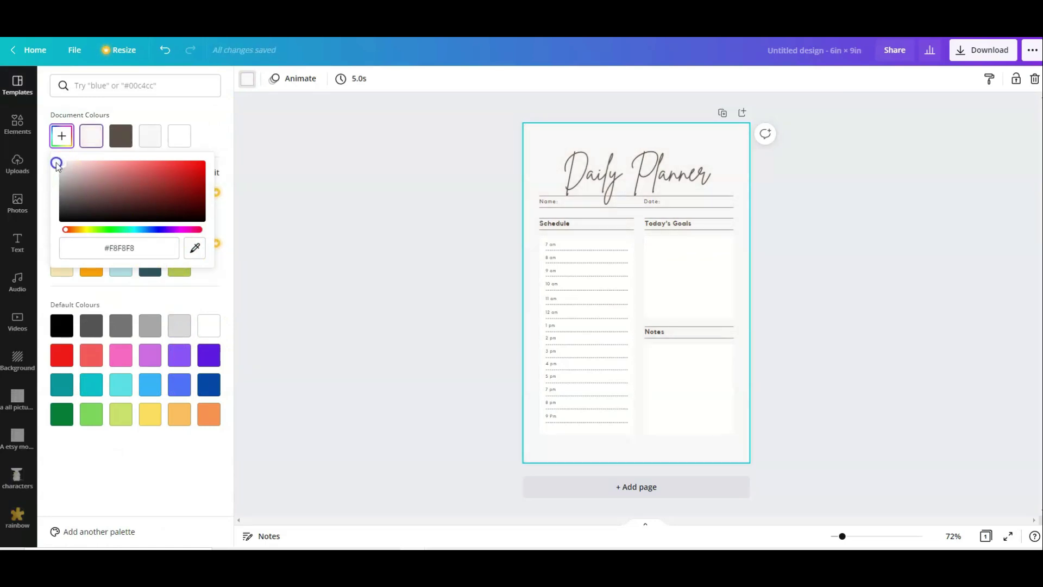
click(360, 187)
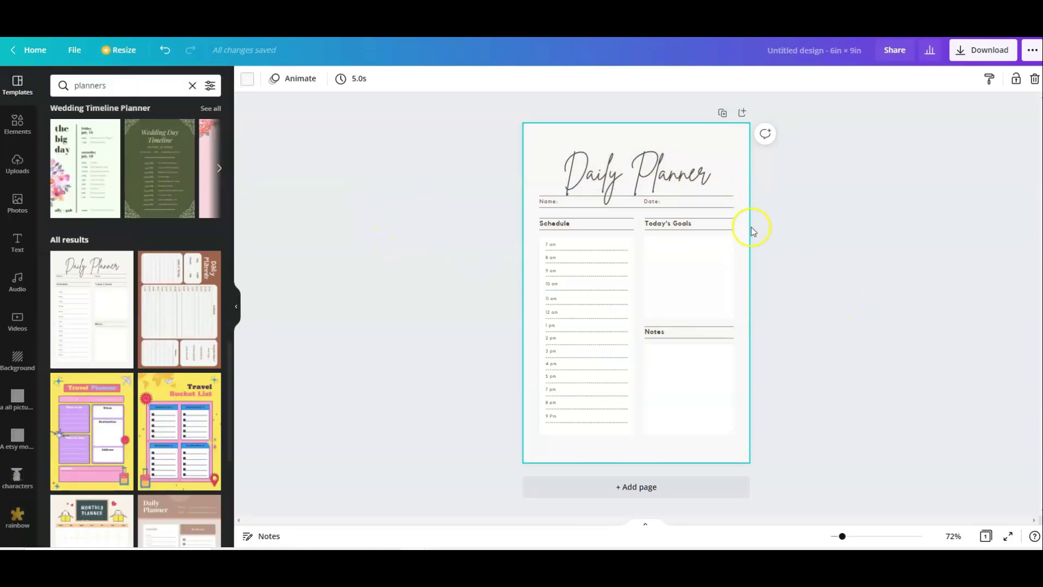
Step: Change the 'Daily Planner' heading font to Luthier
click(627, 174)
double_click(628, 174)
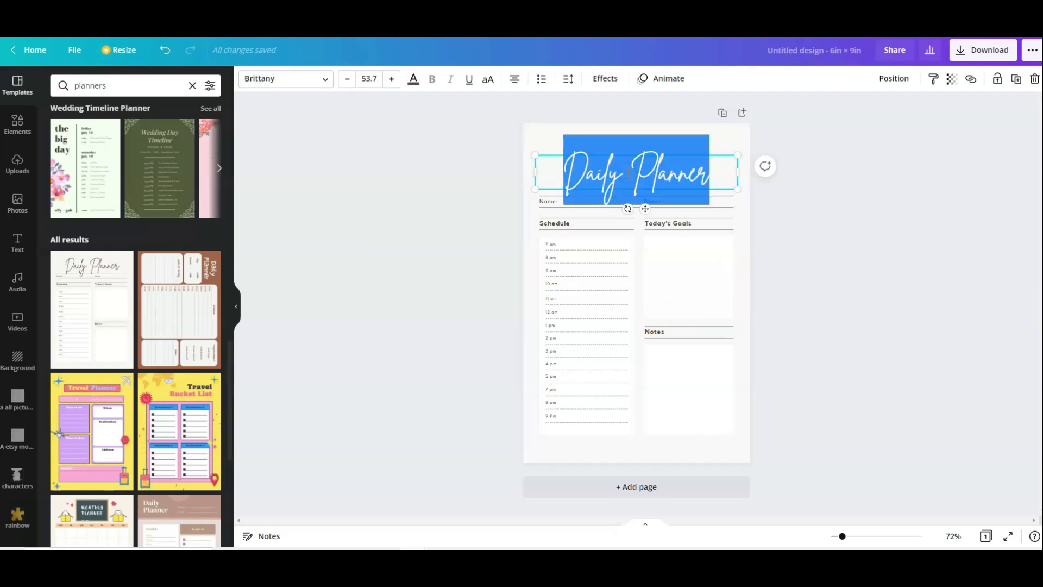
click(325, 79)
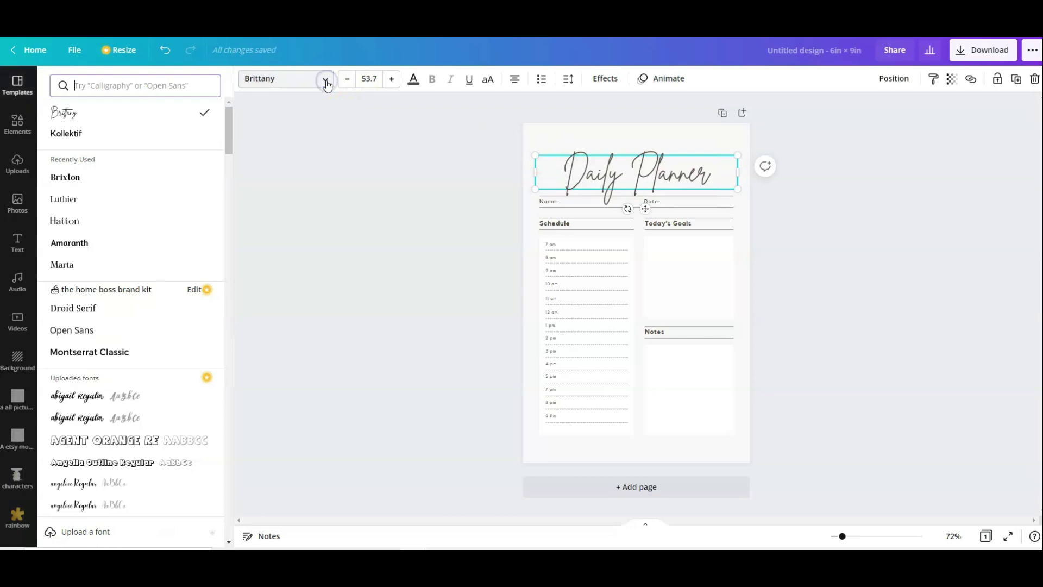
click(135, 199)
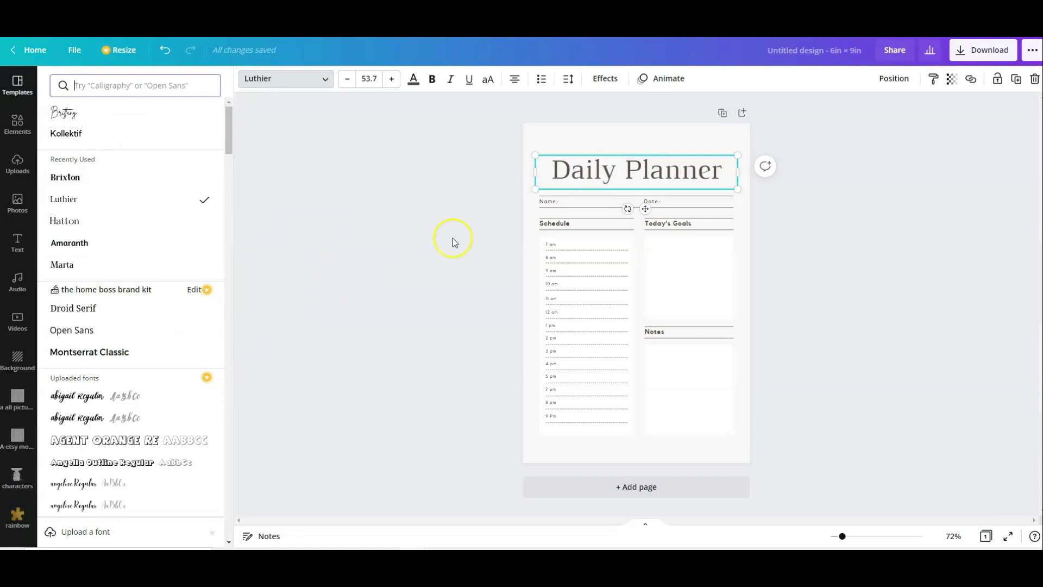
Step: Replace the word 'Planner' with 'Goals' so the heading reads 'Daily Goals'
click(627, 177)
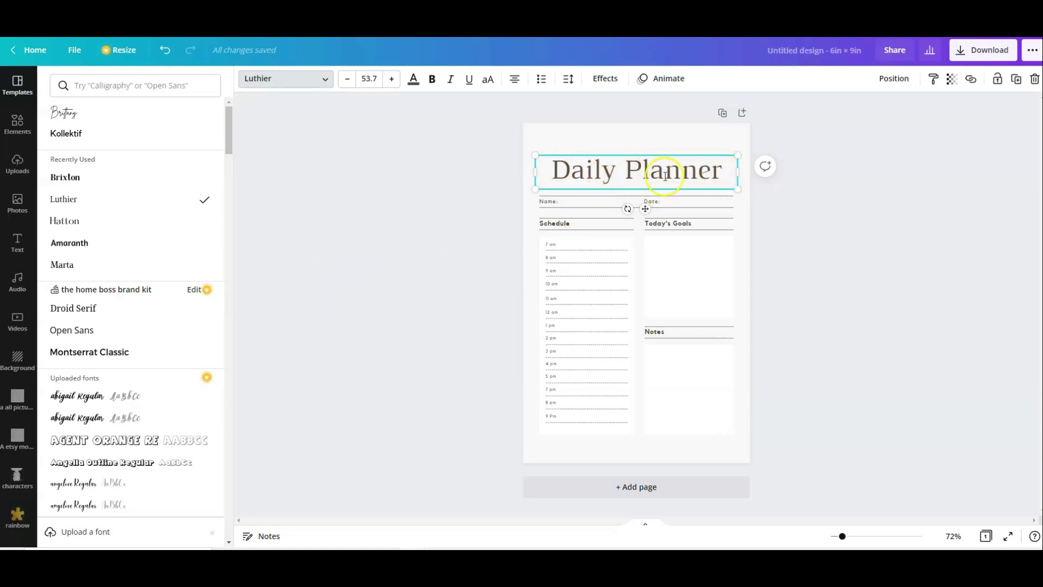
drag(633, 170, 723, 167)
text(Goals)
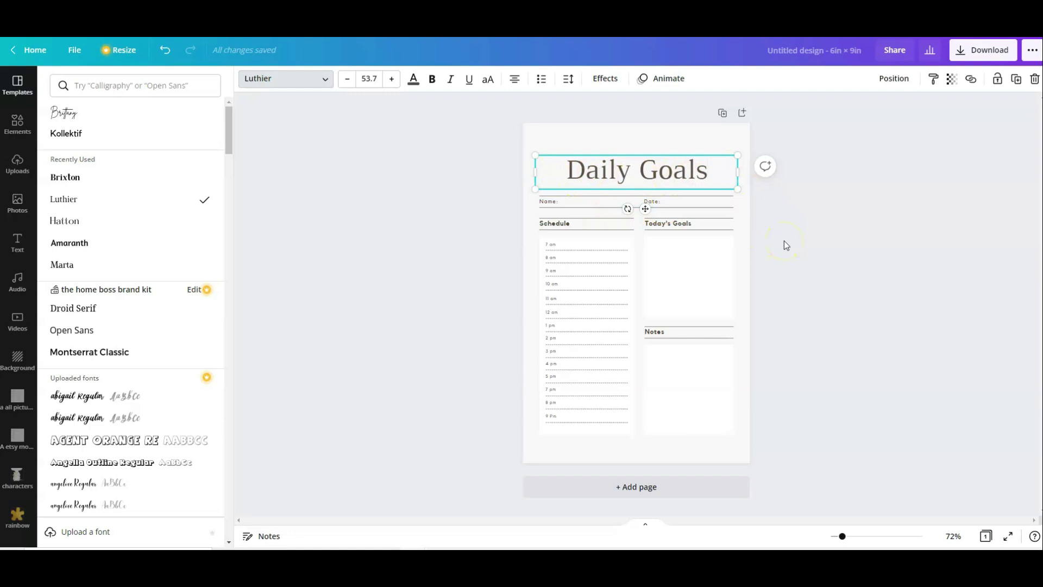
key(Escape)
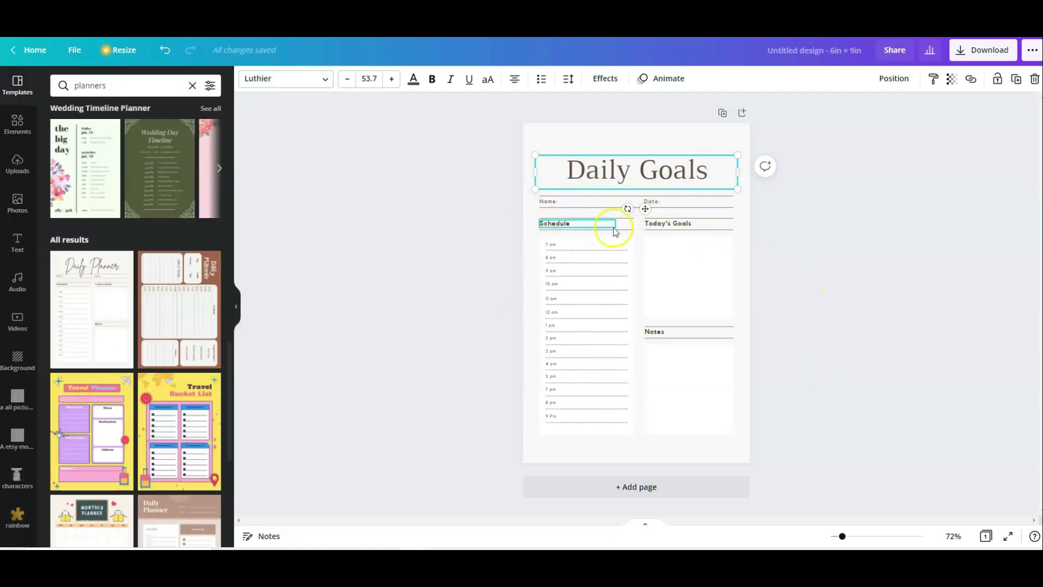
click(447, 346)
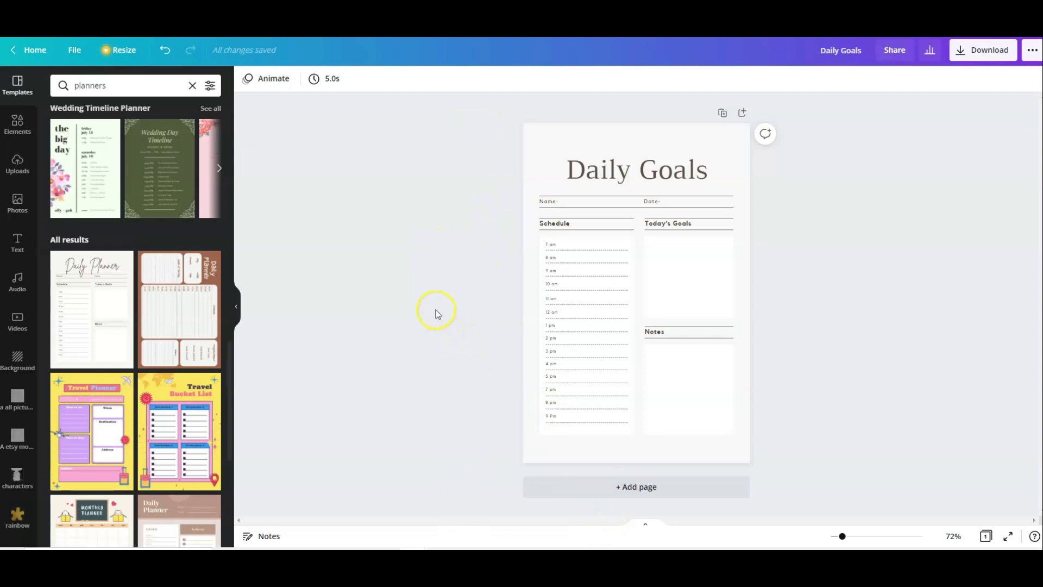
Step: Add page 2 and apply the Winter Wear template from a 'coloring pages' template search
click(587, 485)
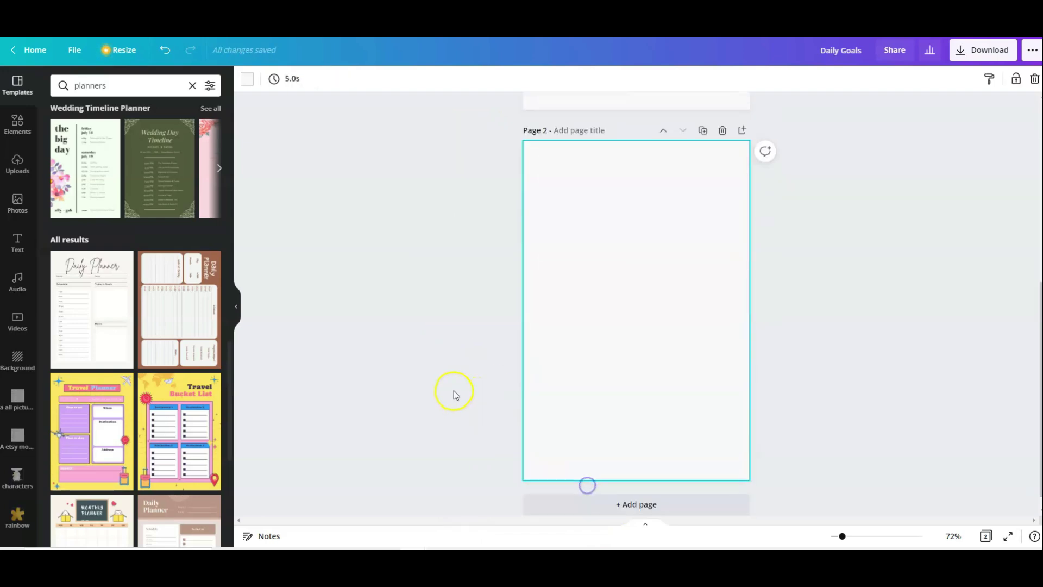
click(193, 85)
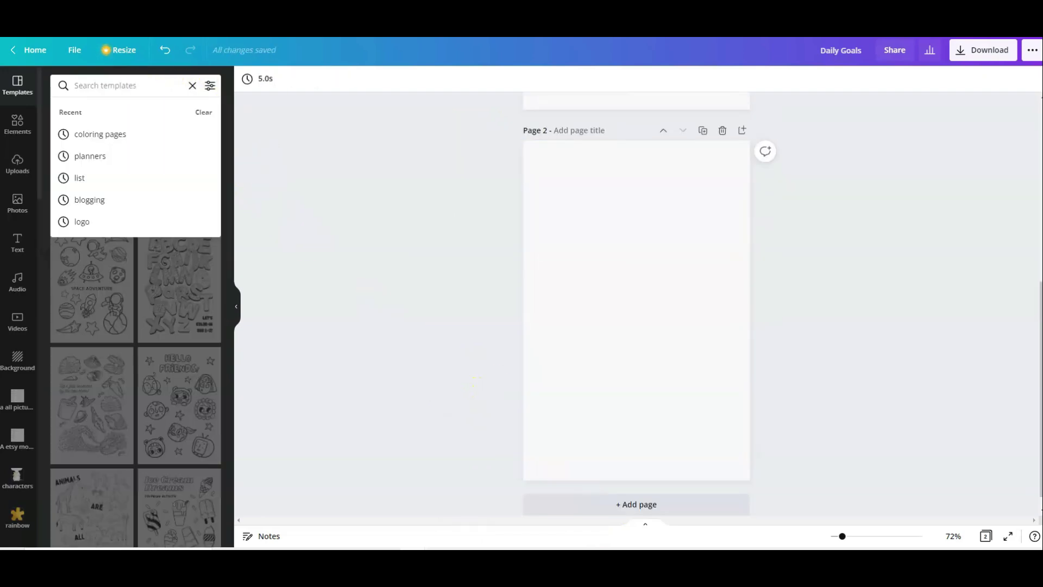
text(coloring pages)
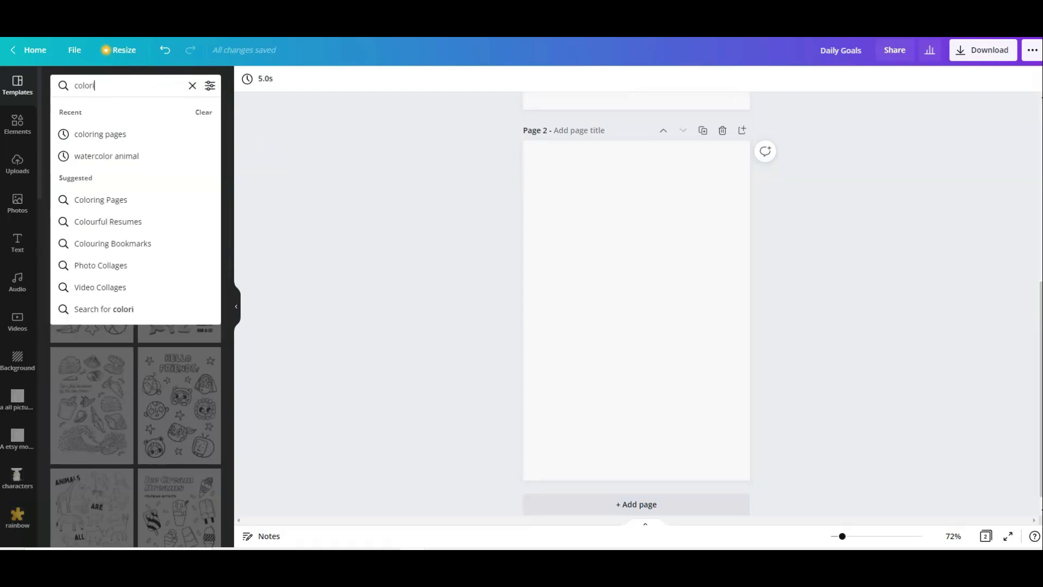
key(Return)
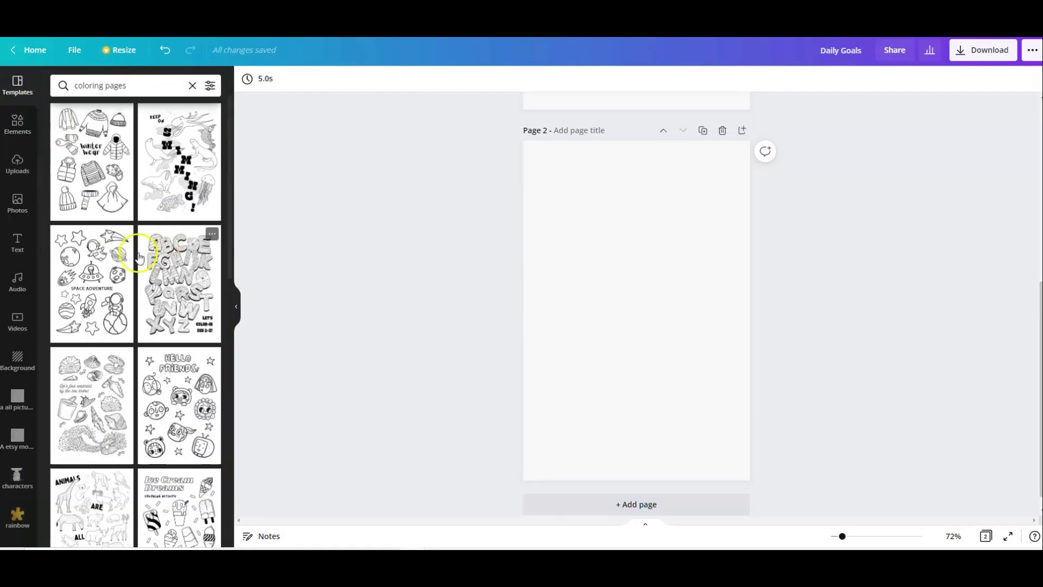
click(99, 173)
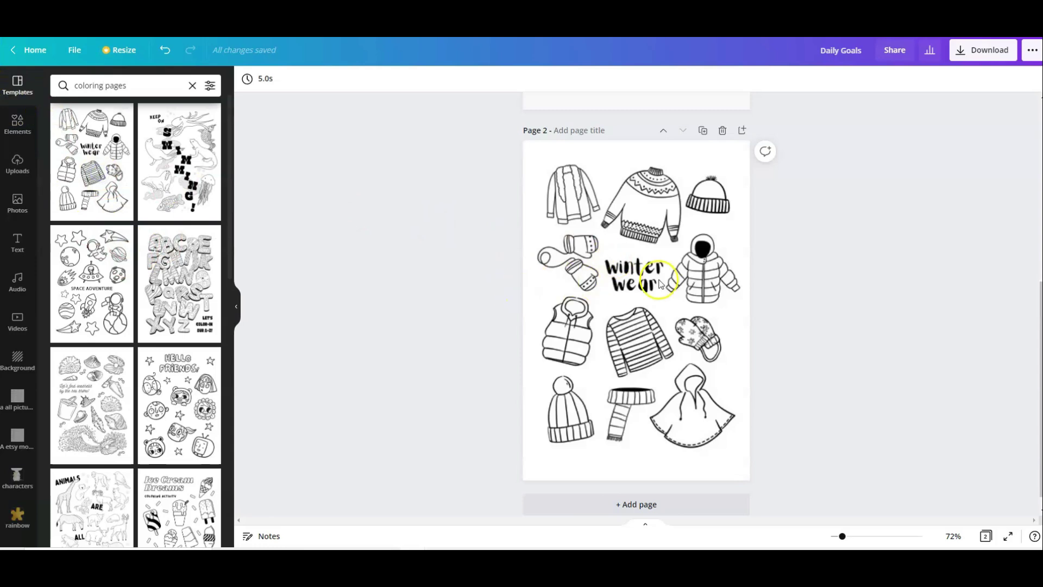
click(593, 247)
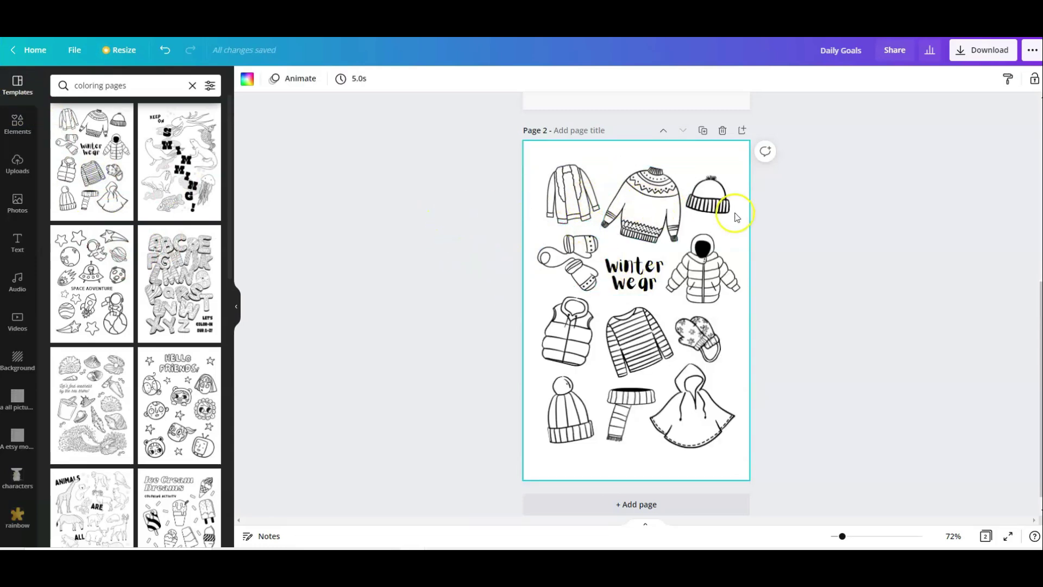
Step: Move the Nordic sweater to the top right, with the hat beside it
drag(642, 197, 733, 254)
drag(701, 214, 642, 190)
drag(716, 225, 619, 246)
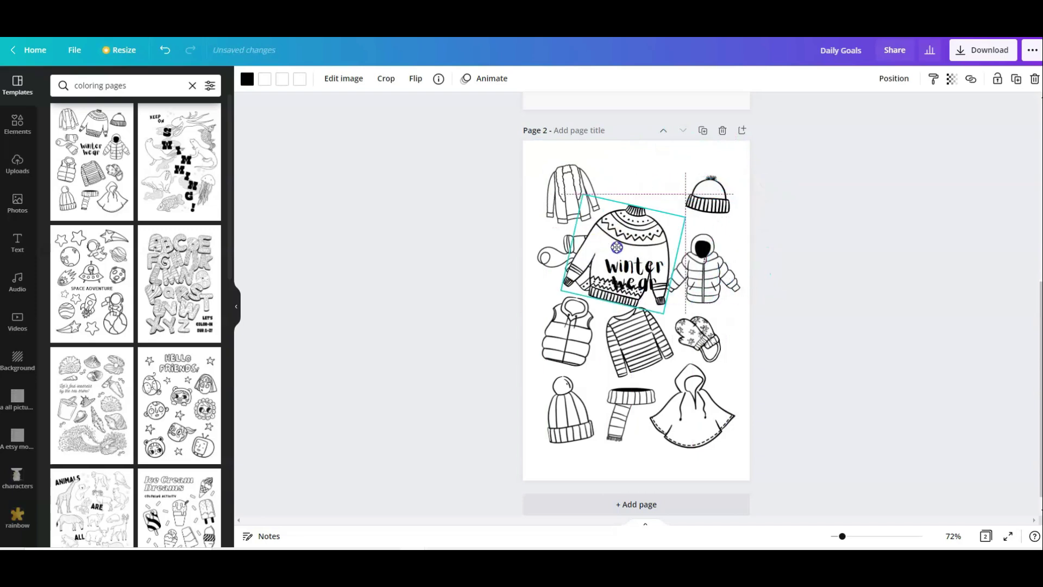
drag(718, 191, 604, 171)
click(633, 261)
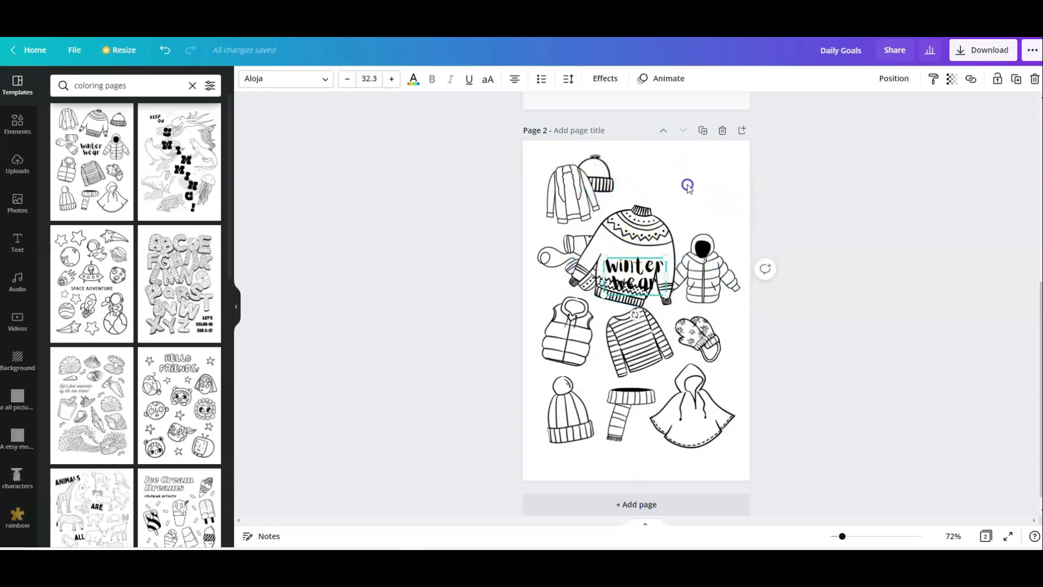
drag(628, 241, 673, 199)
drag(595, 174, 622, 173)
Step: Nudge the 'Winter Wear' text down and reword it to 'It's cold!'
click(633, 270)
drag(640, 284, 641, 296)
double_click(642, 289)
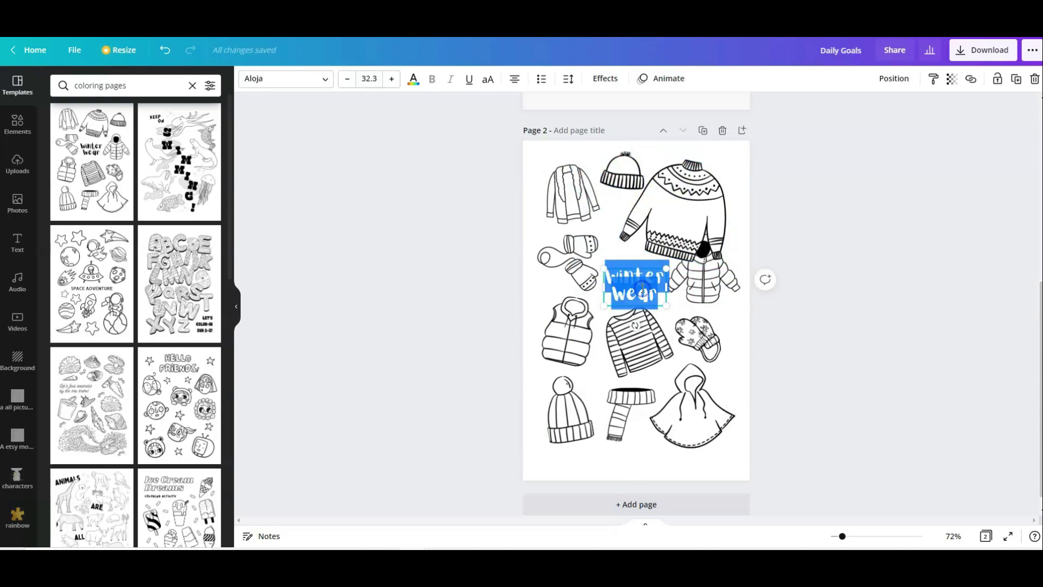
text(It's )
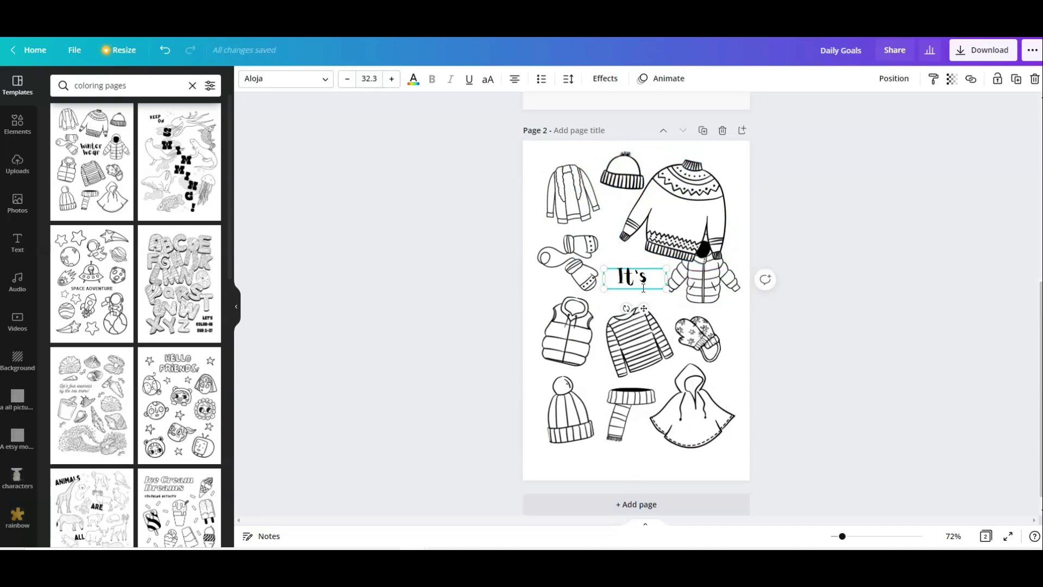
text(Col)
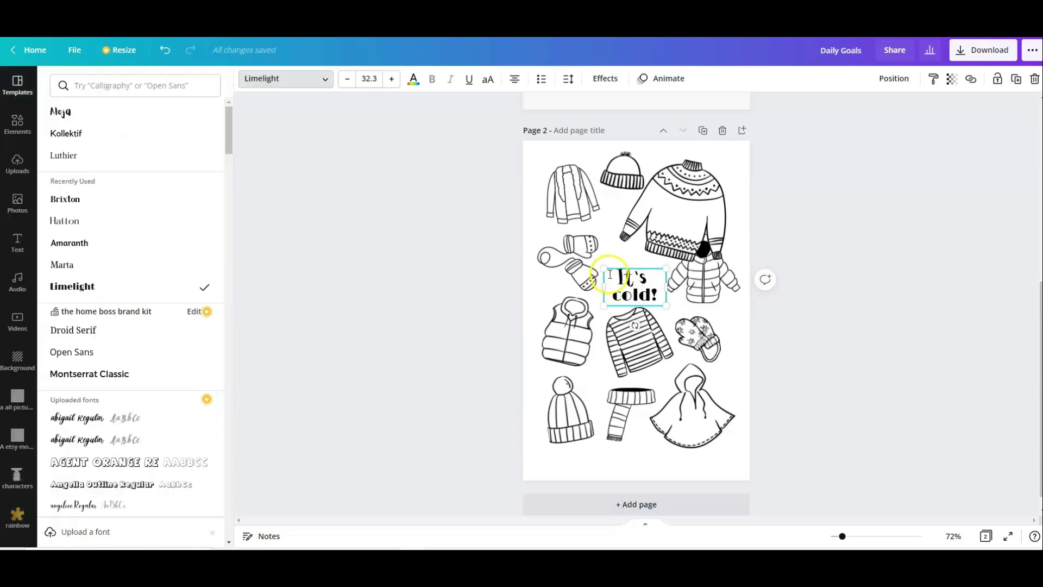
drag(610, 275, 666, 298)
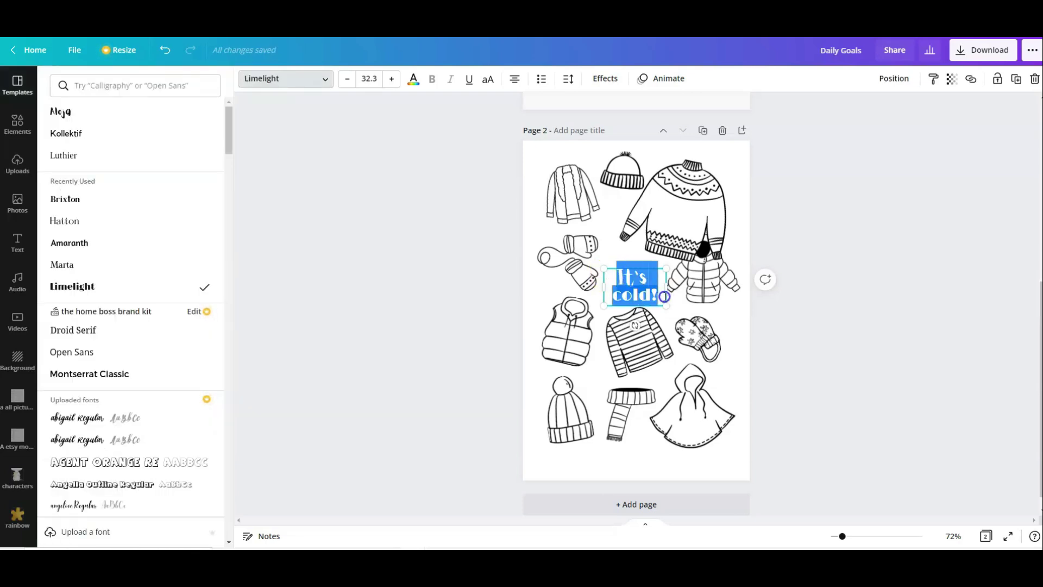
click(479, 343)
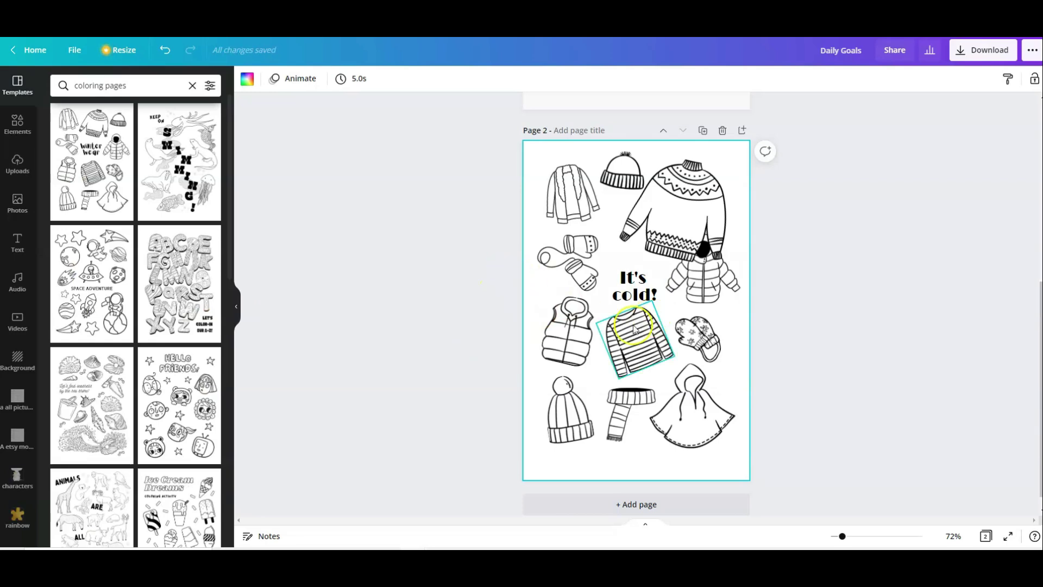
Step: Enlarge and lower the beanie, shift the vest right, and move the puffer jacket toward the mittens
mouse_move(568, 408)
mouse_down()
mouse_move(682, 389)
mouse_move(556, 405)
mouse_up()
click(673, 393)
drag(673, 392, 600, 425)
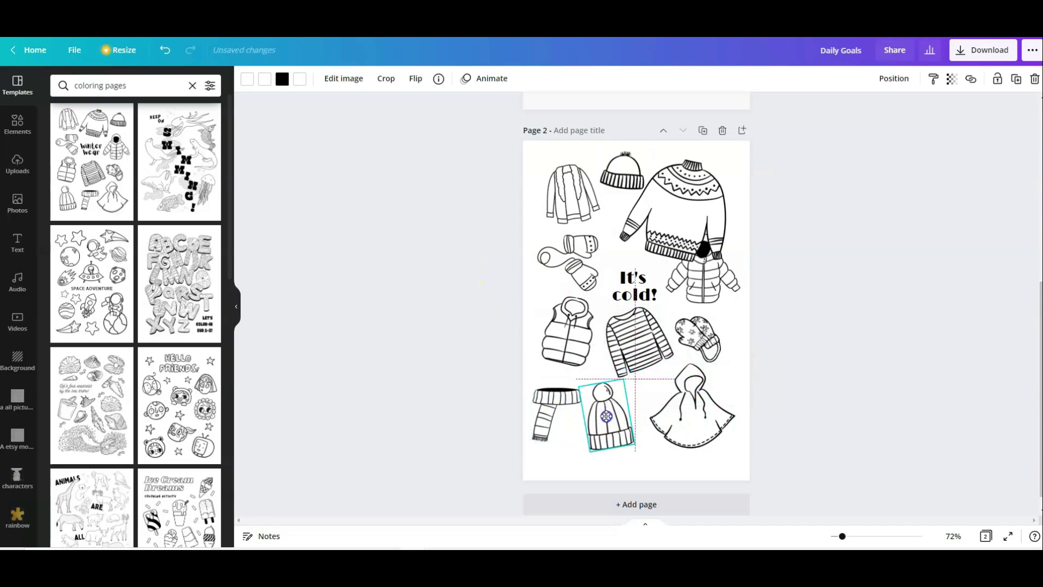
drag(656, 373, 664, 368)
drag(623, 413, 622, 429)
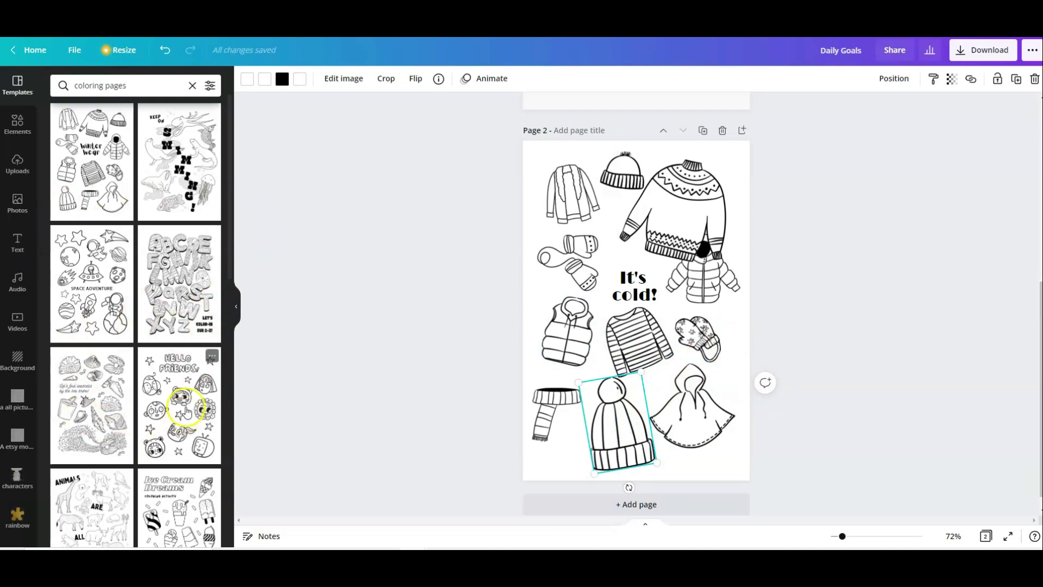
scroll(177, 394, down, 3)
mouse_move(547, 337)
mouse_down()
mouse_move(537, 336)
mouse_move(555, 338)
mouse_up()
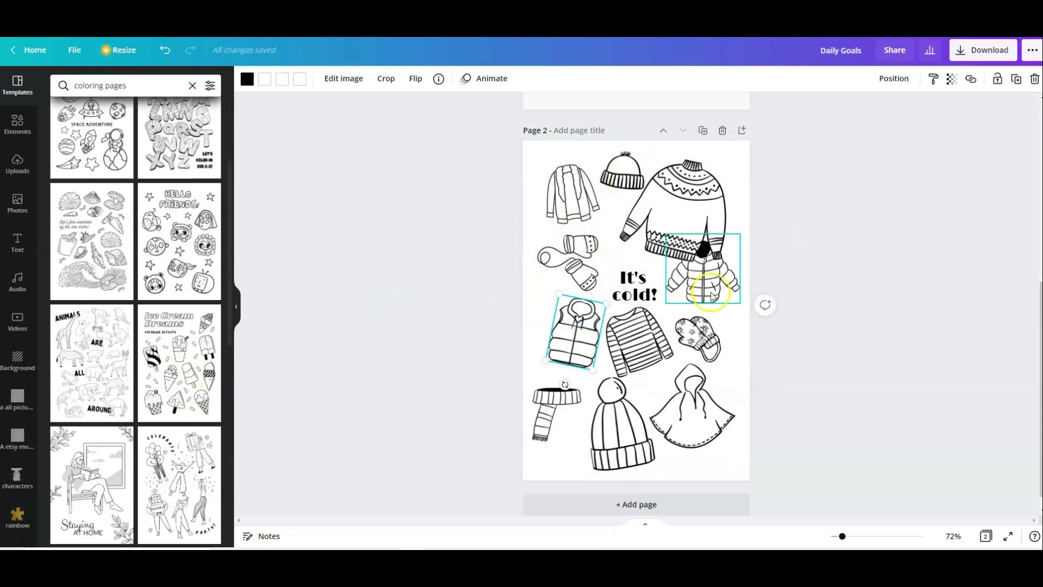
drag(714, 297, 683, 304)
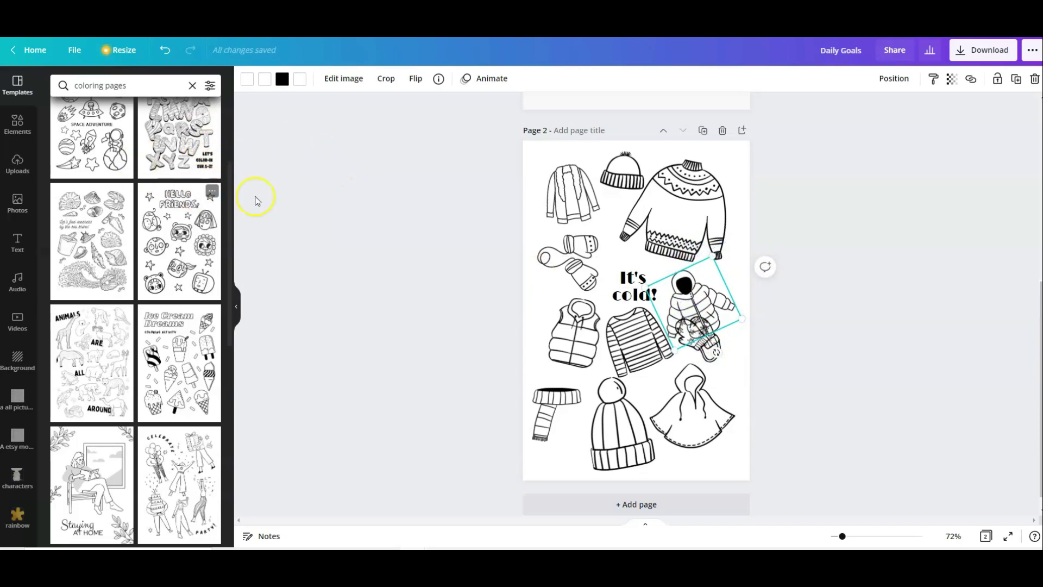
Step: Search the Elements library for 'line drawings', then for 'winter line drawings'
click(18, 129)
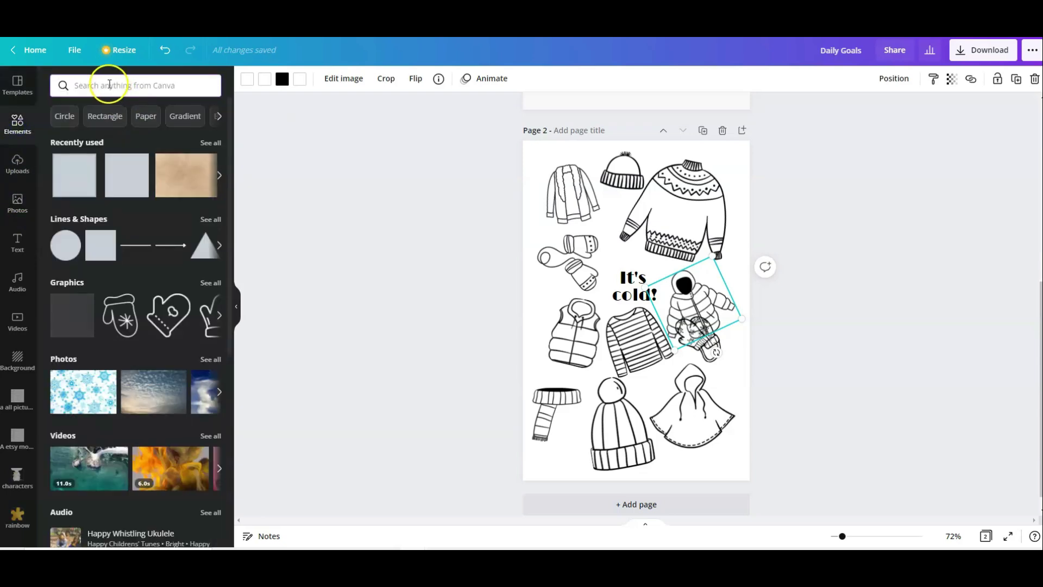
click(97, 88)
text(line draw)
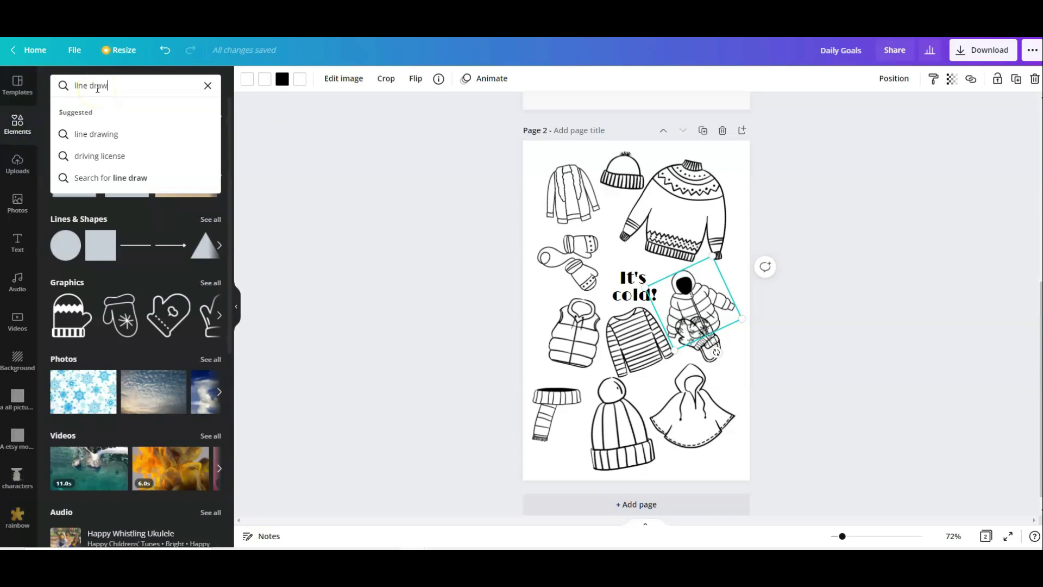
text(ings)
key(Return)
scroll(112, 266, down, 10)
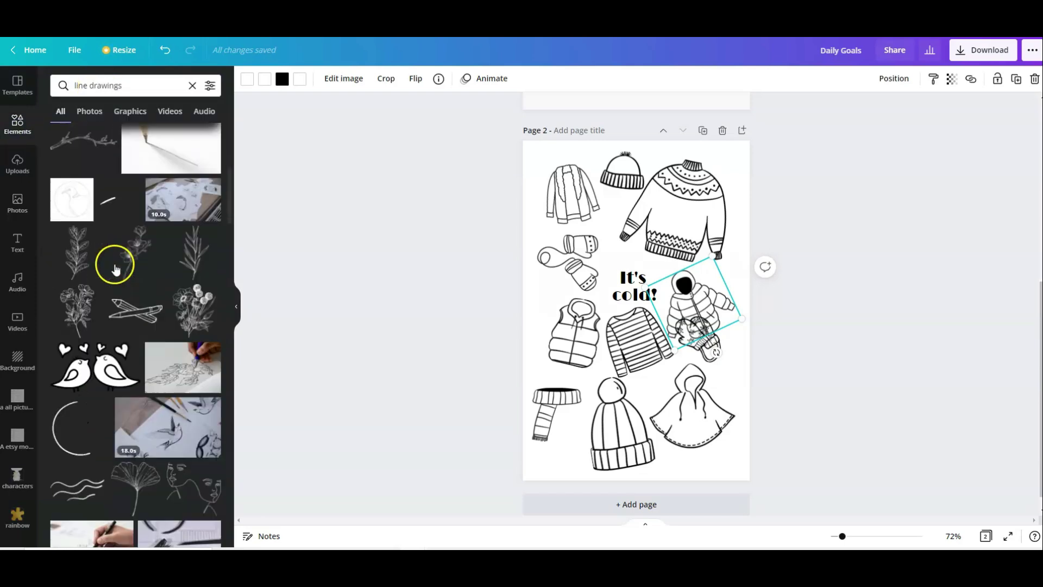
scroll(128, 249, down, 3)
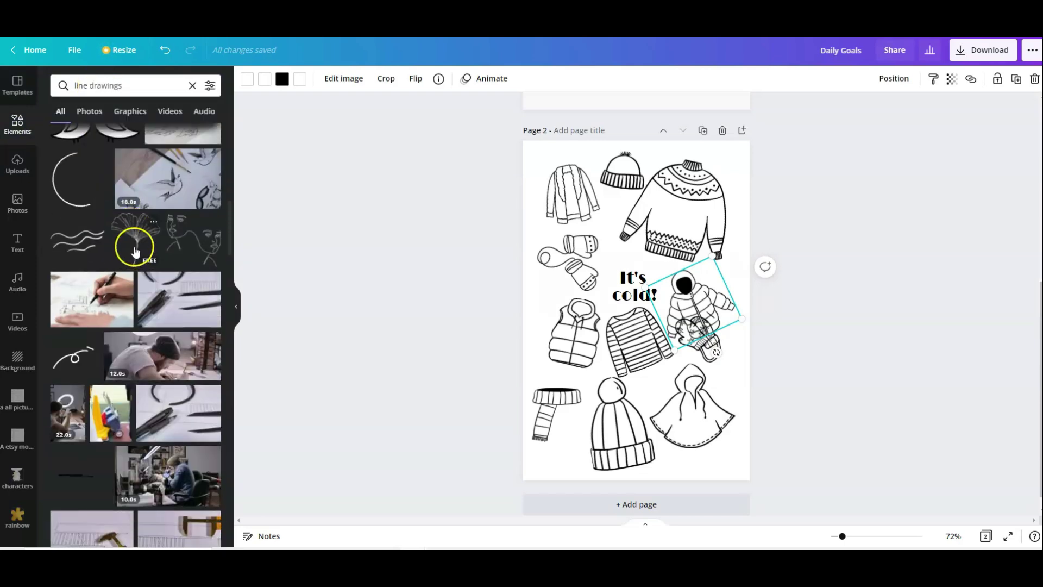
scroll(135, 242, down, 3)
scroll(141, 250, down, 10)
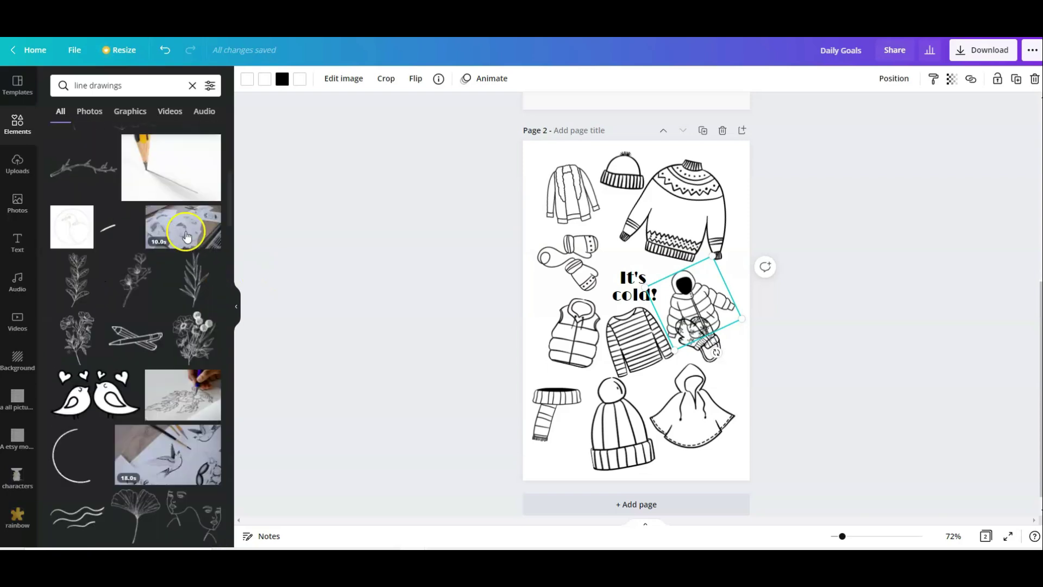
scroll(609, 304, up, 5)
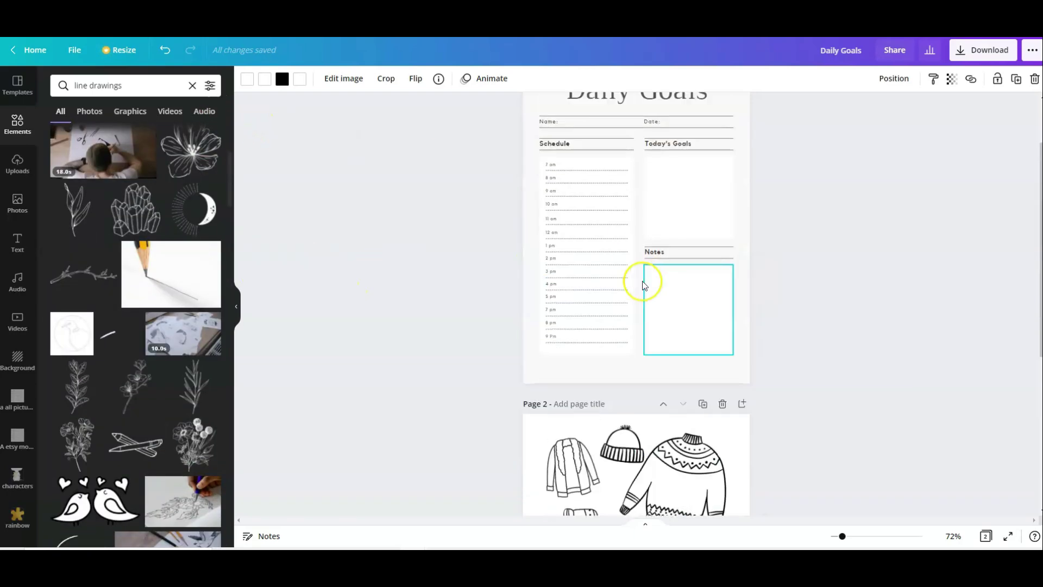
scroll(610, 305, down, 5)
click(78, 87)
text(winter)
key(Return)
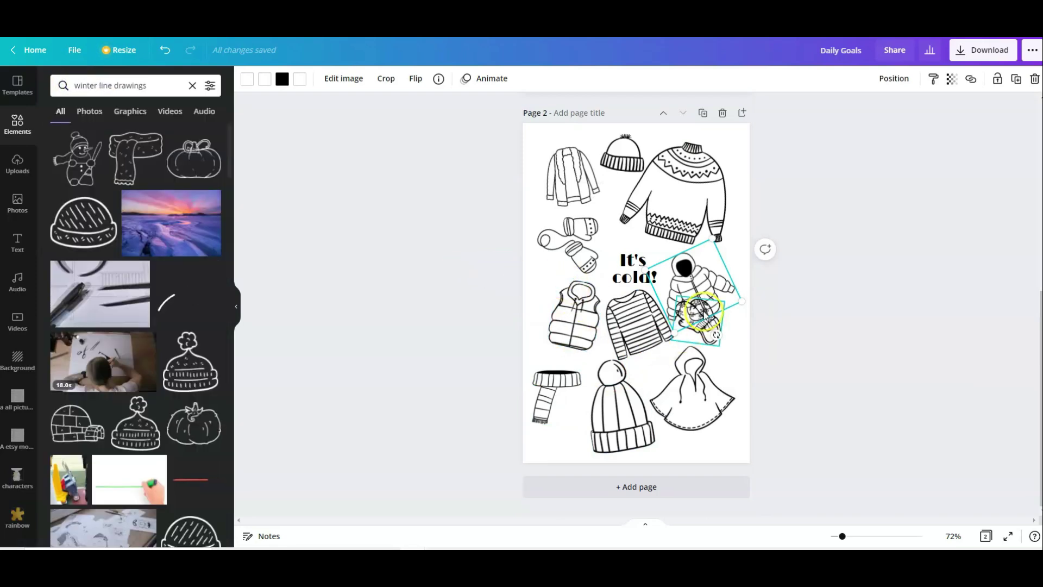
Step: Move the mittens down, delete the large sweater, and add a slightly tilted snowman at top right
drag(695, 316, 716, 346)
click(701, 217)
click(1034, 78)
click(81, 169)
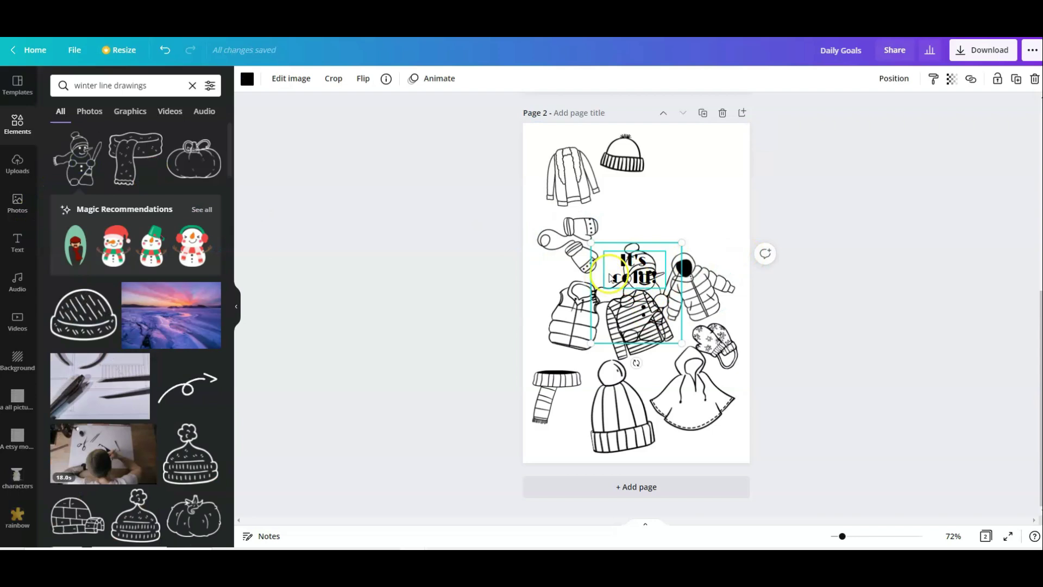
drag(589, 284, 651, 177)
drag(698, 256, 683, 264)
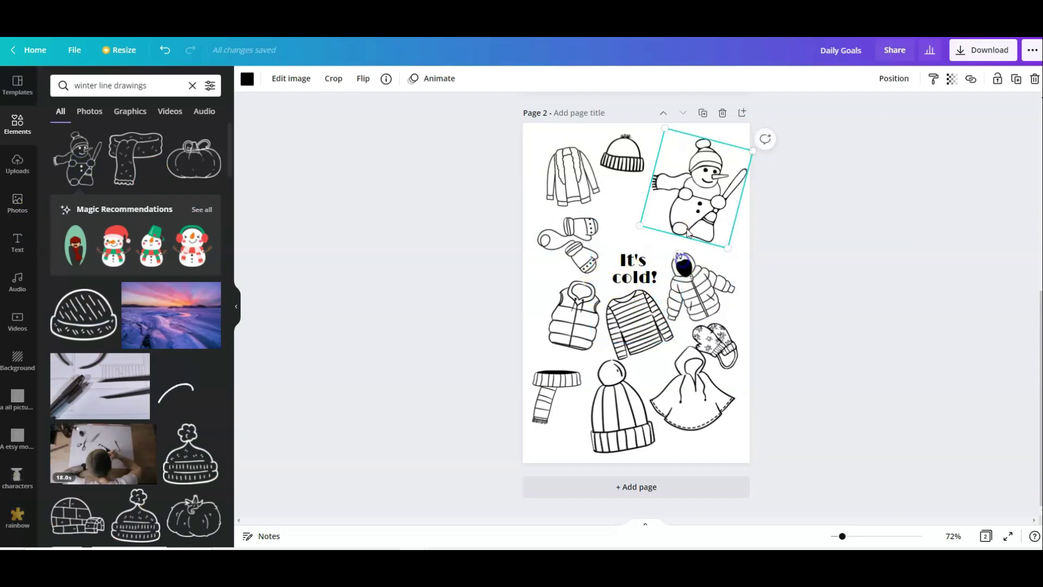
drag(684, 216, 679, 217)
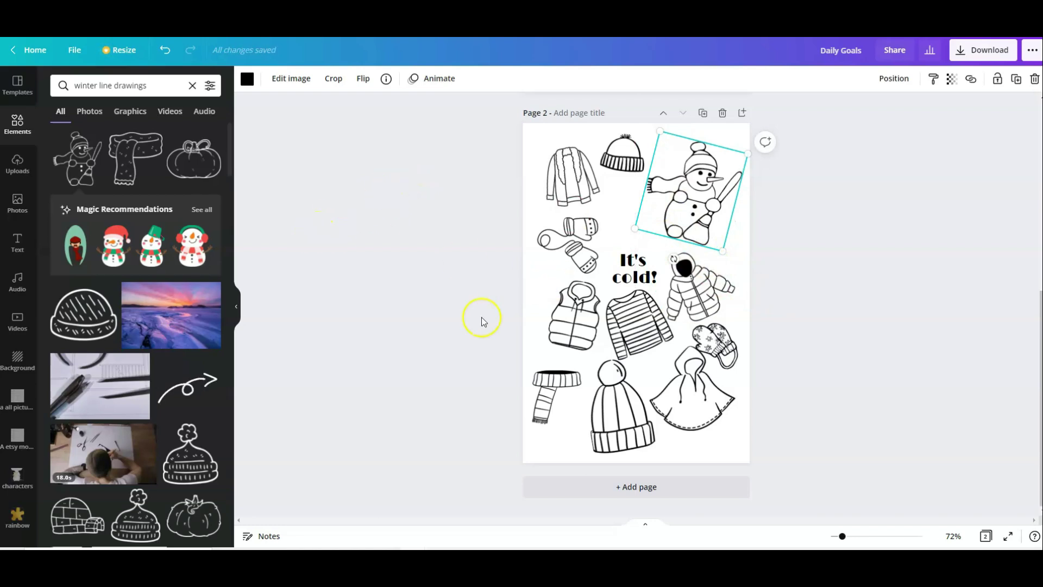
drag(670, 224, 653, 233)
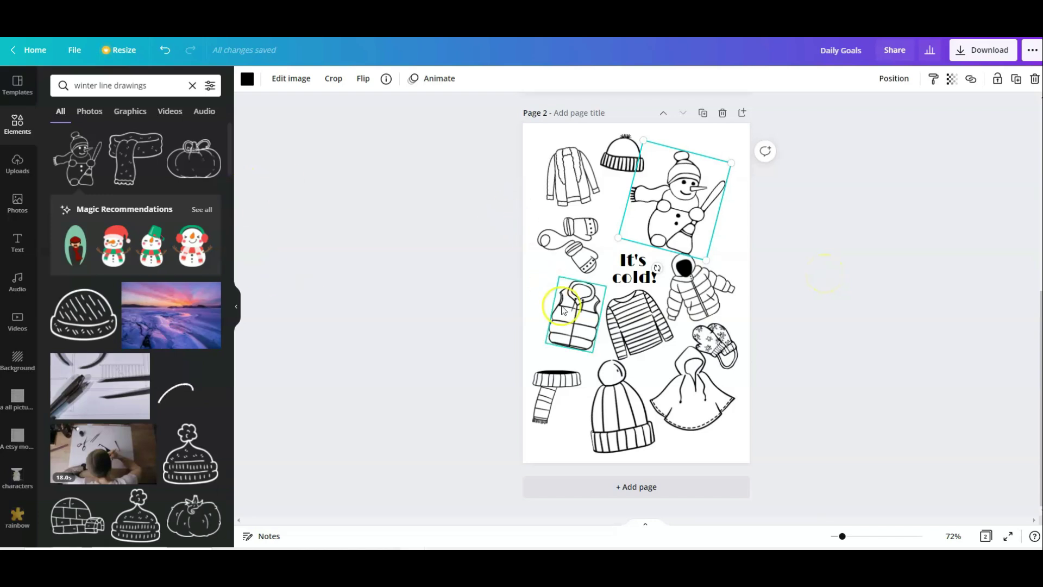
click(576, 315)
Step: Replace the vest with an igloo drawing and rearrange the 'It's cold!' text and striped sweater
click(1034, 79)
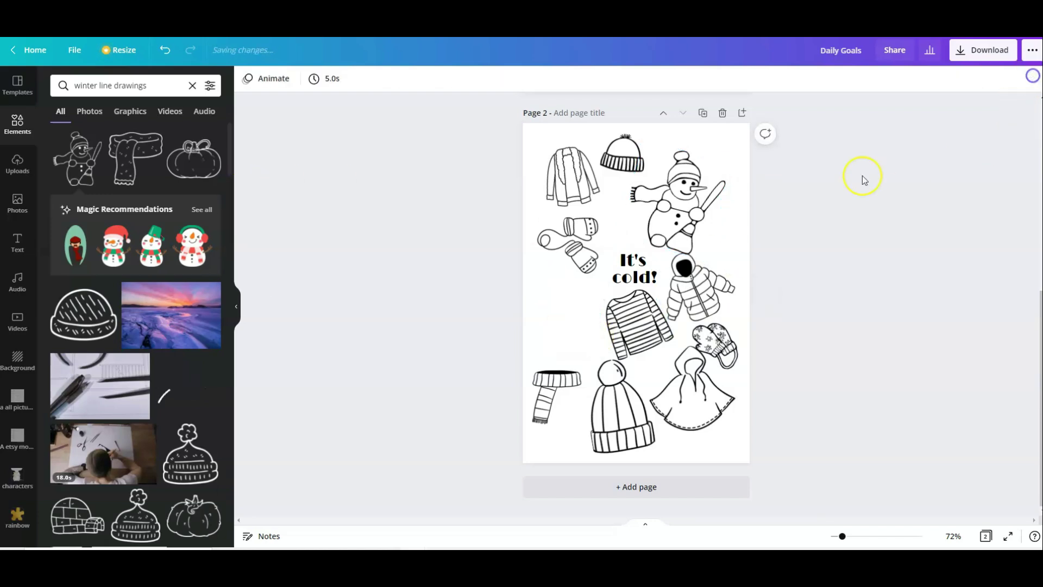
scroll(124, 400, down, 3)
click(78, 352)
drag(618, 290, 571, 315)
click(640, 328)
drag(640, 328, 626, 294)
click(637, 237)
drag(637, 237, 643, 345)
drag(634, 288, 611, 278)
click(586, 329)
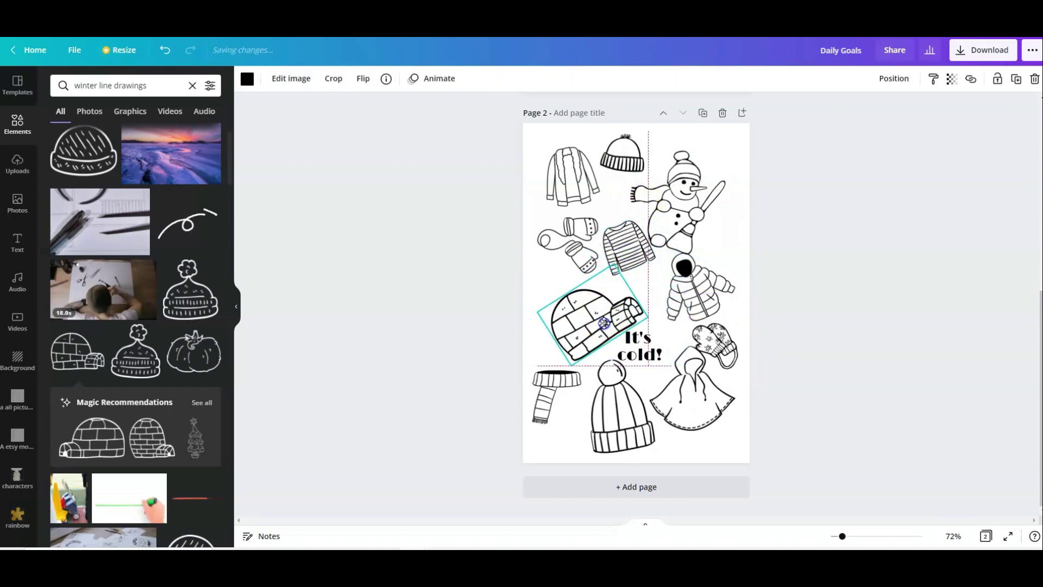
drag(604, 323, 601, 317)
Step: Nudge the scarf slightly right and down at the lower left
click(606, 436)
click(555, 402)
drag(555, 402, 564, 410)
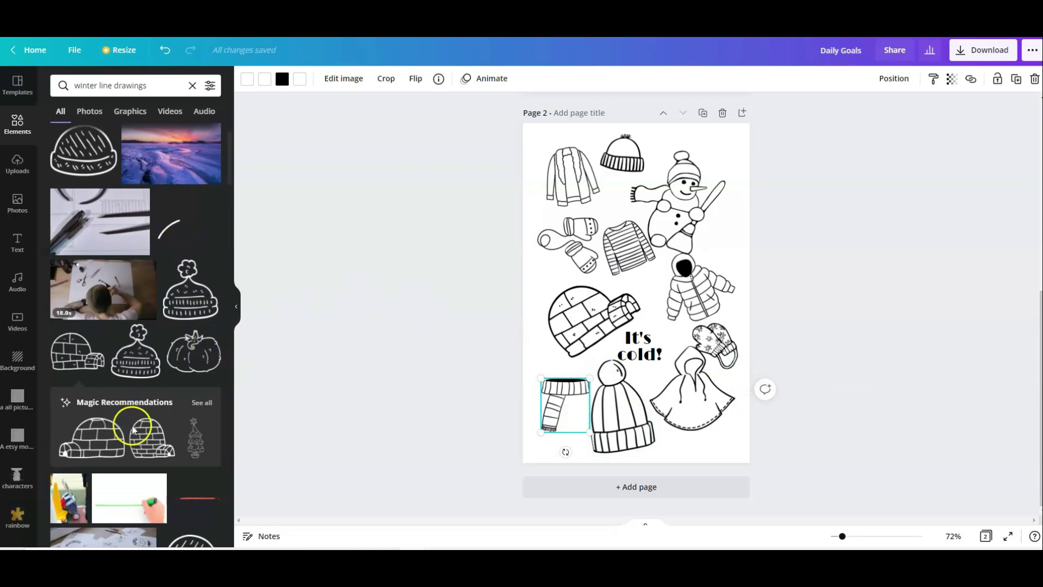
scroll(143, 432, down, 2)
scroll(140, 429, down, 3)
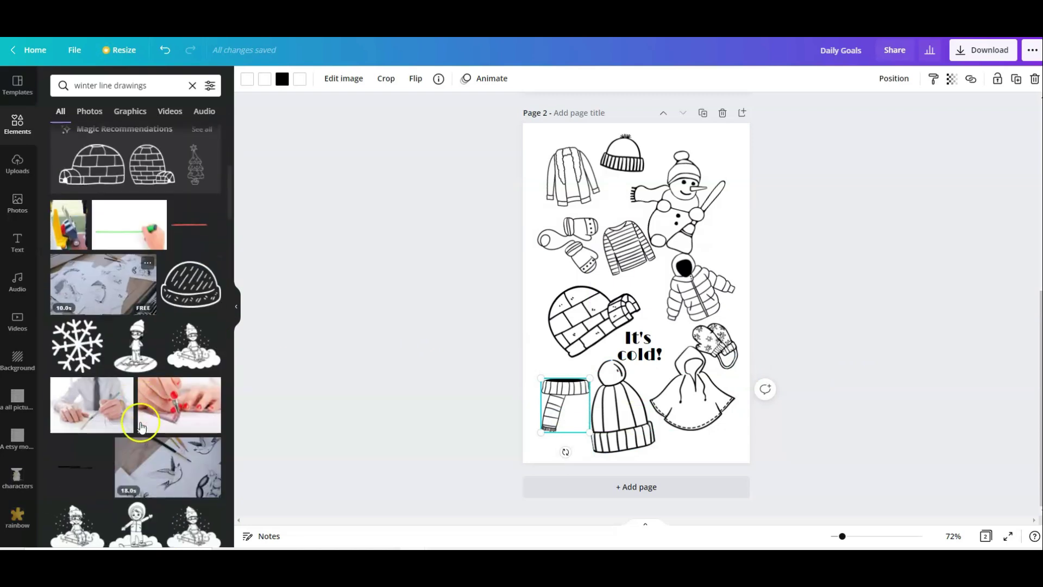
scroll(396, 399, up, 3)
scroll(397, 397, down, 3)
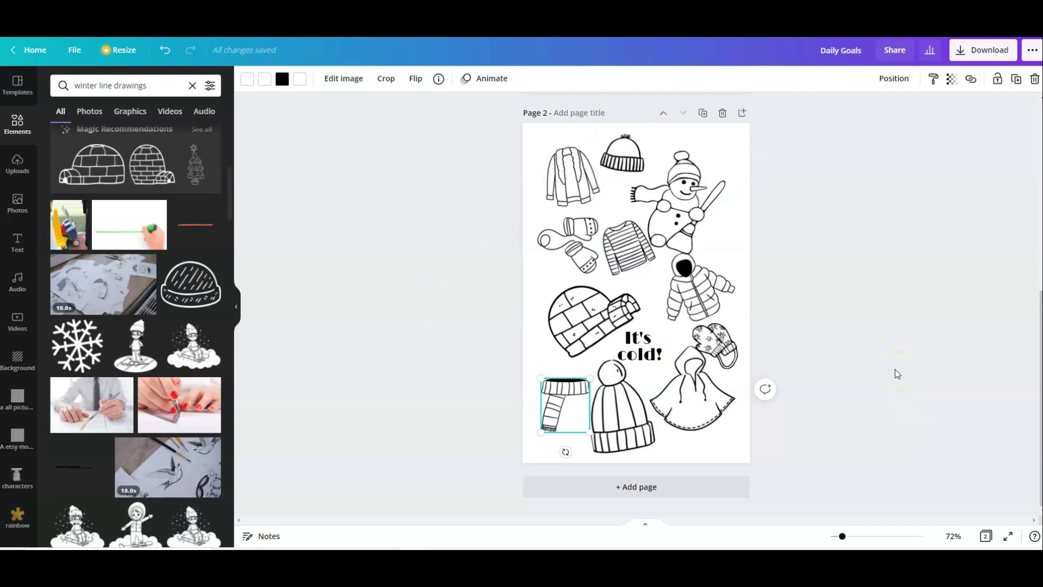
Step: Add page 3 and apply the Count & Color template from a 'kids activities' template search
click(618, 488)
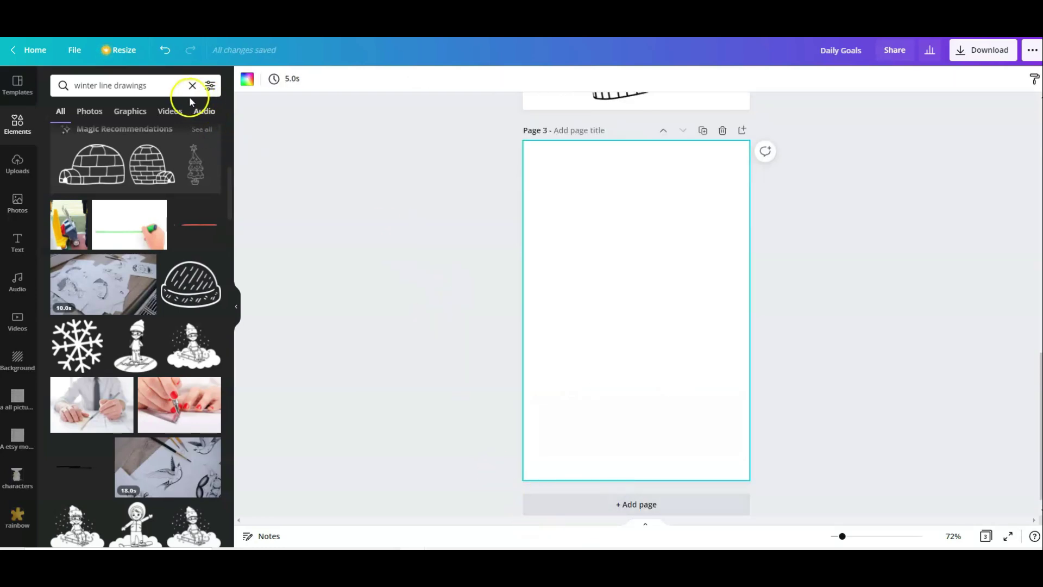
click(147, 85)
click(18, 84)
click(191, 86)
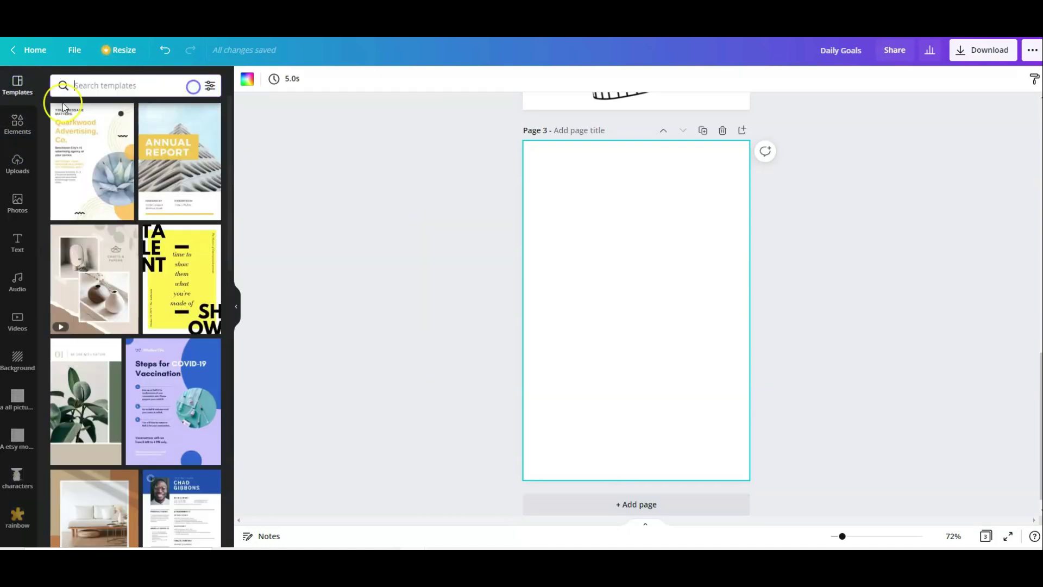
text(kids activities)
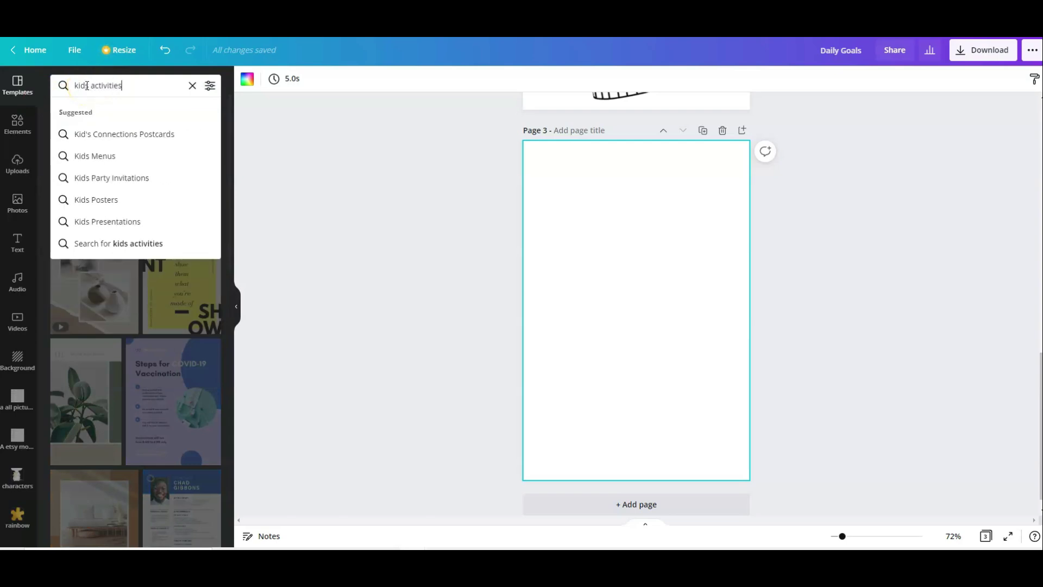
key(Return)
scroll(144, 274, down, 5)
scroll(184, 256, down, 5)
scroll(125, 269, down, 3)
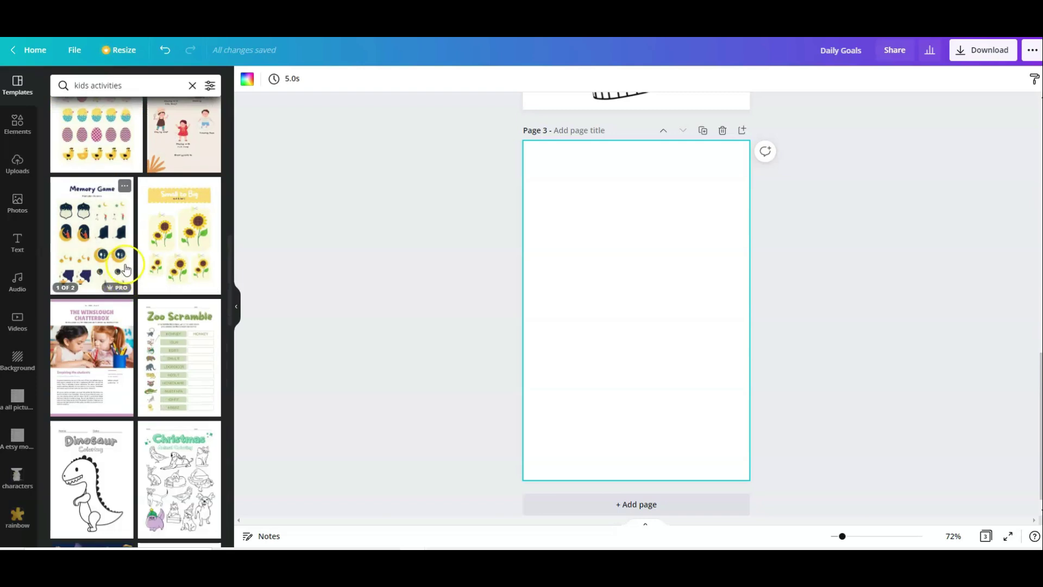
scroll(125, 269, down, 3)
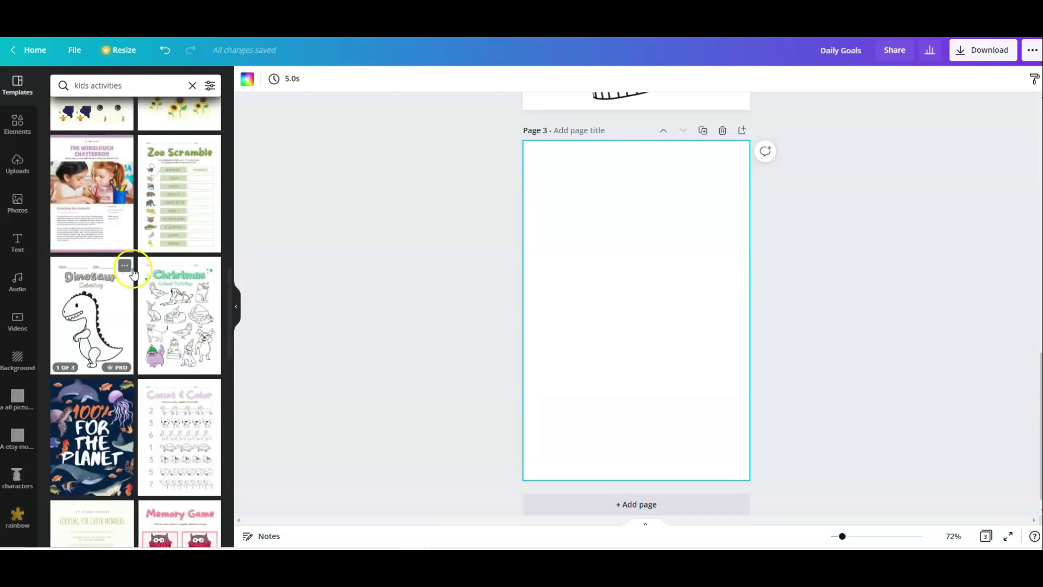
scroll(133, 272, down, 2)
click(161, 329)
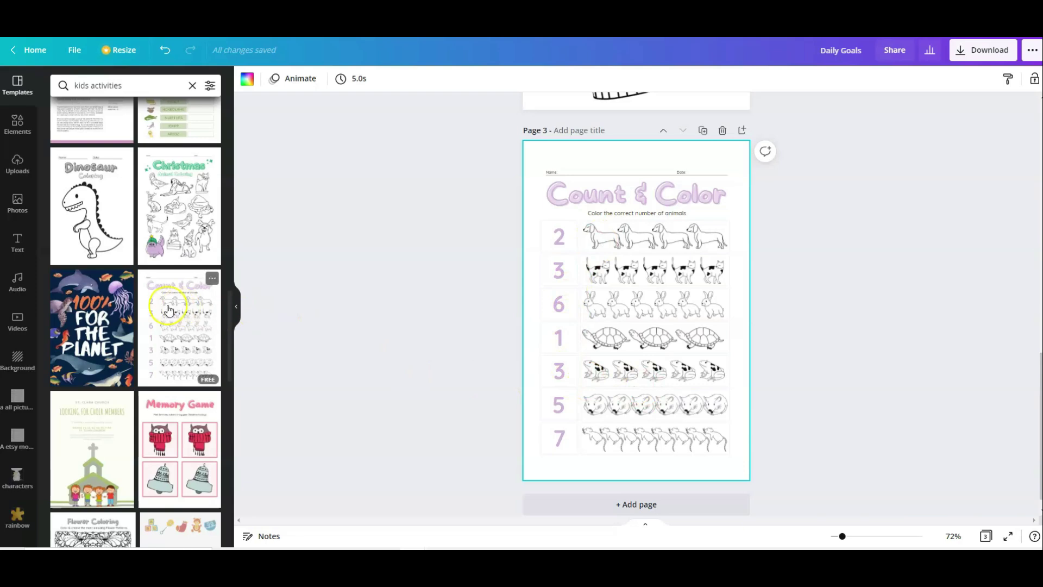
scroll(163, 298, down, 6)
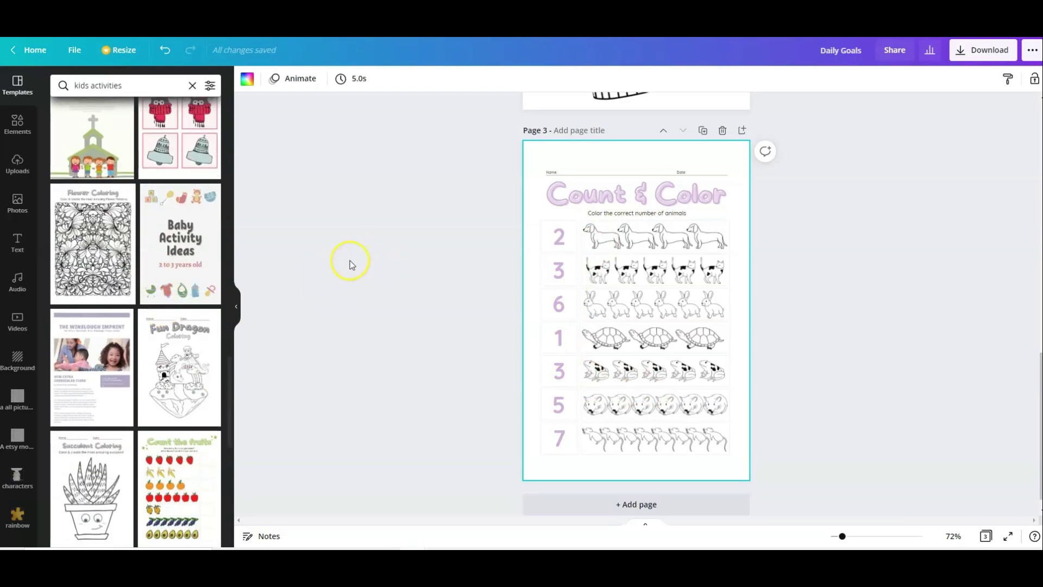
scroll(207, 228, up, 6)
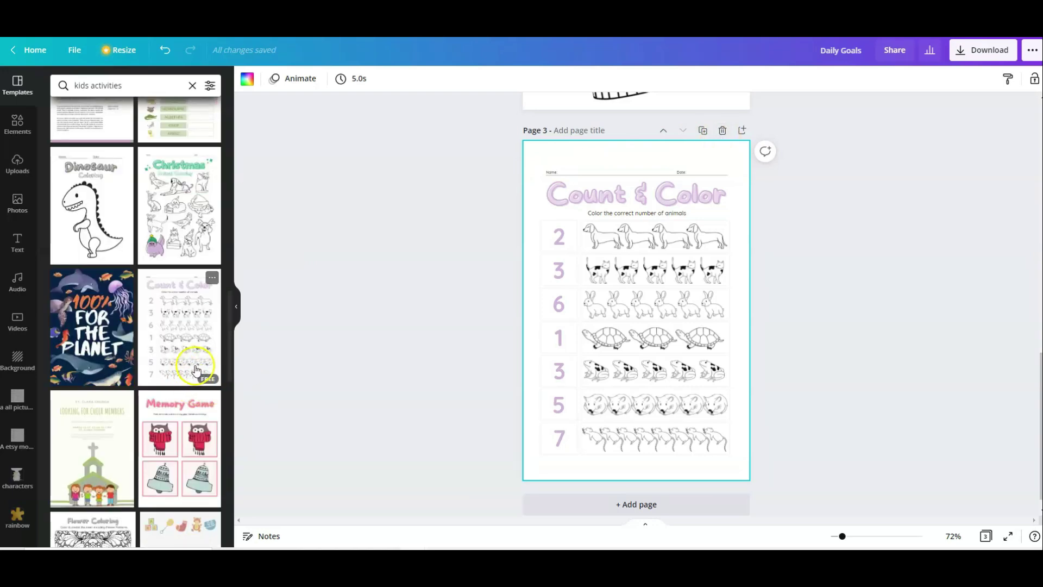
scroll(255, 366, down, 1)
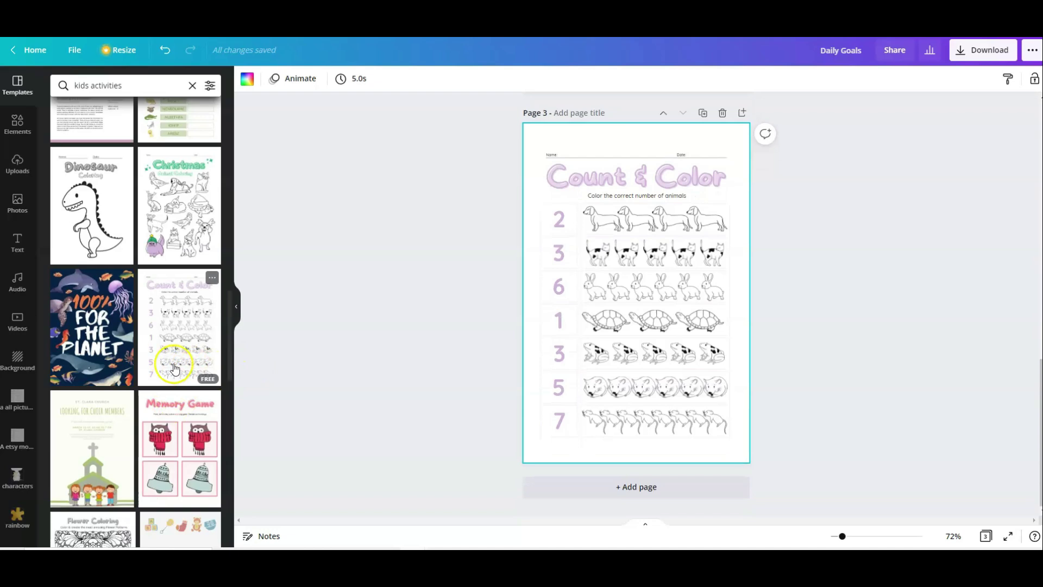
scroll(173, 369, down, 2)
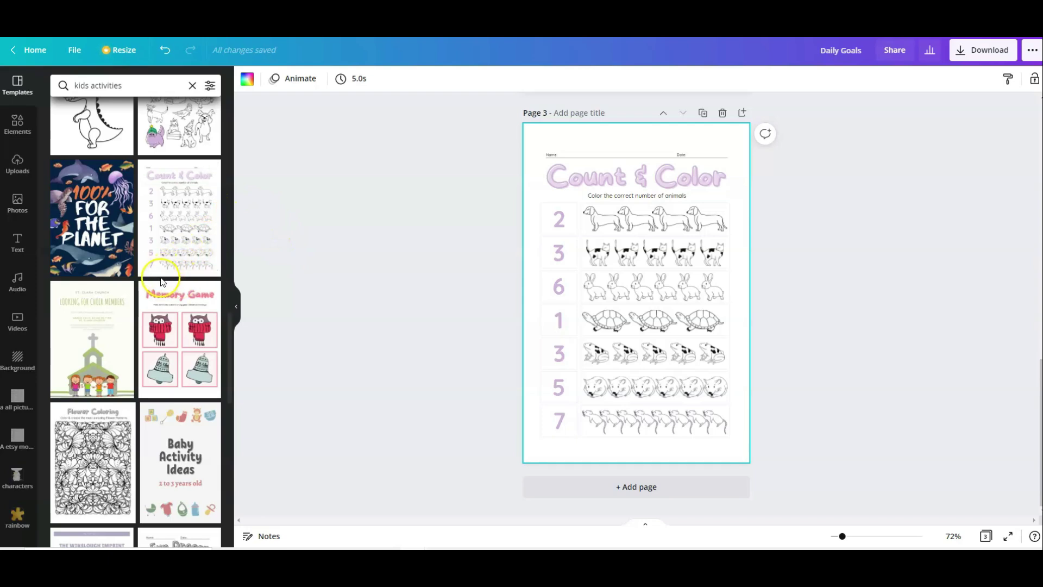
scroll(189, 391, up, 1)
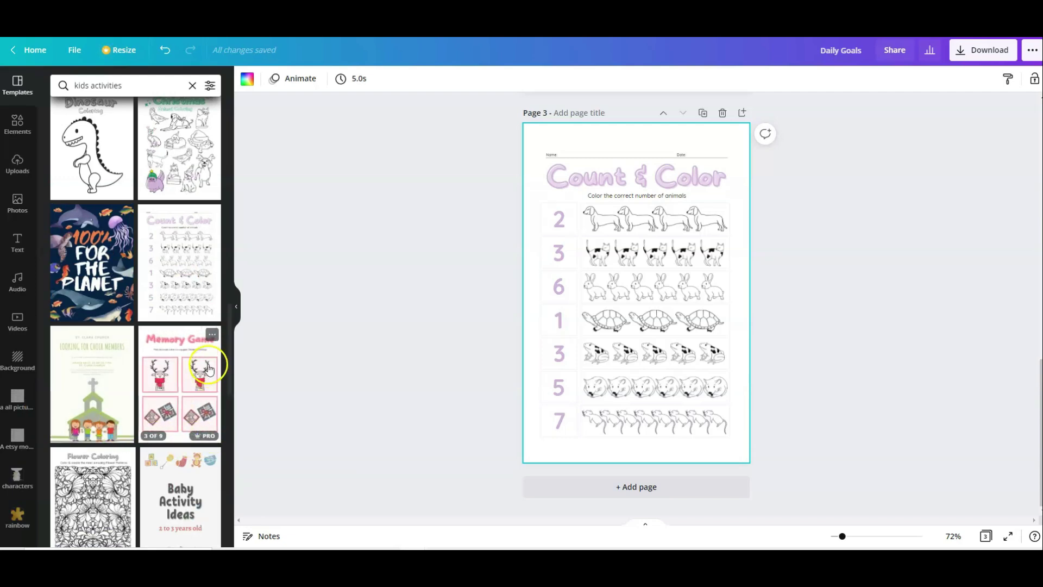
click(212, 335)
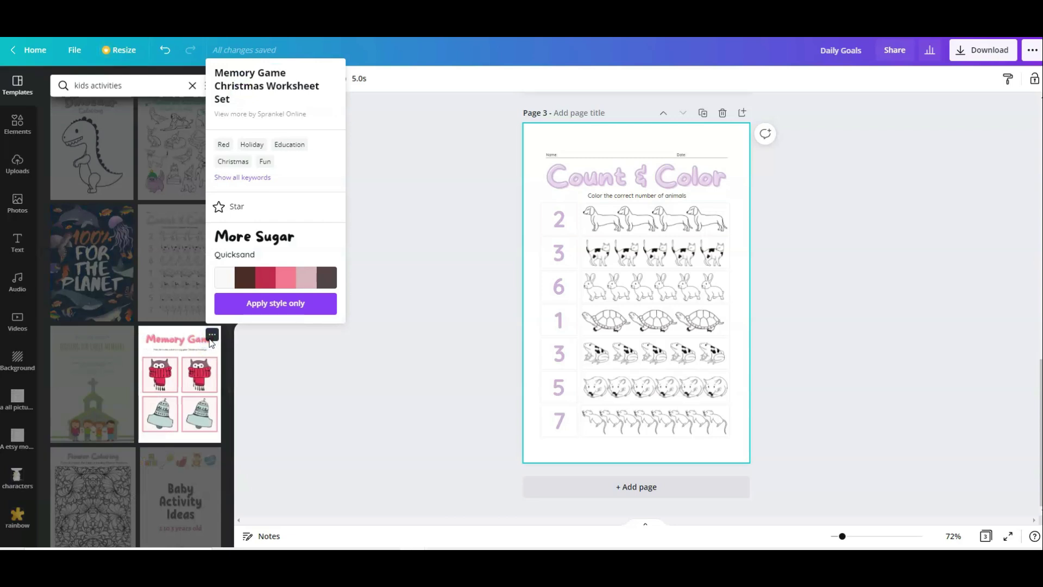
click(335, 364)
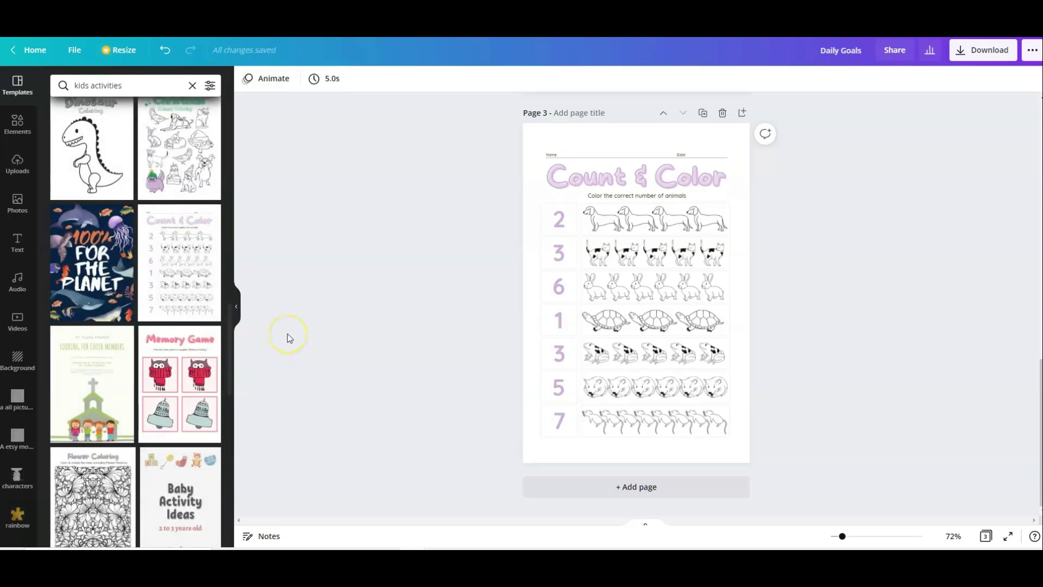
Step: Change the Count & Color title font to Brixton
mouse_move(198, 293)
click(615, 174)
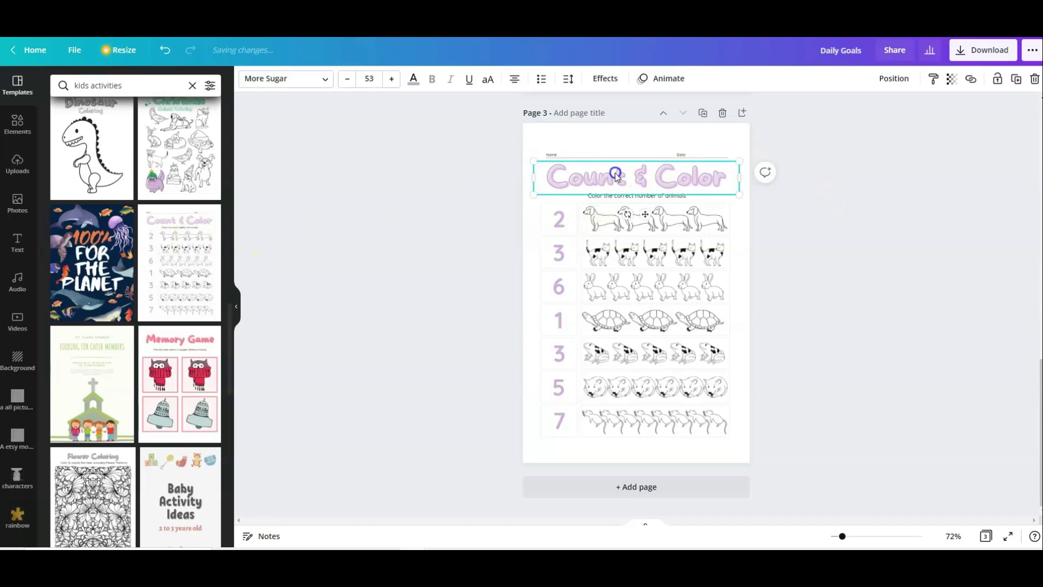
click(325, 79)
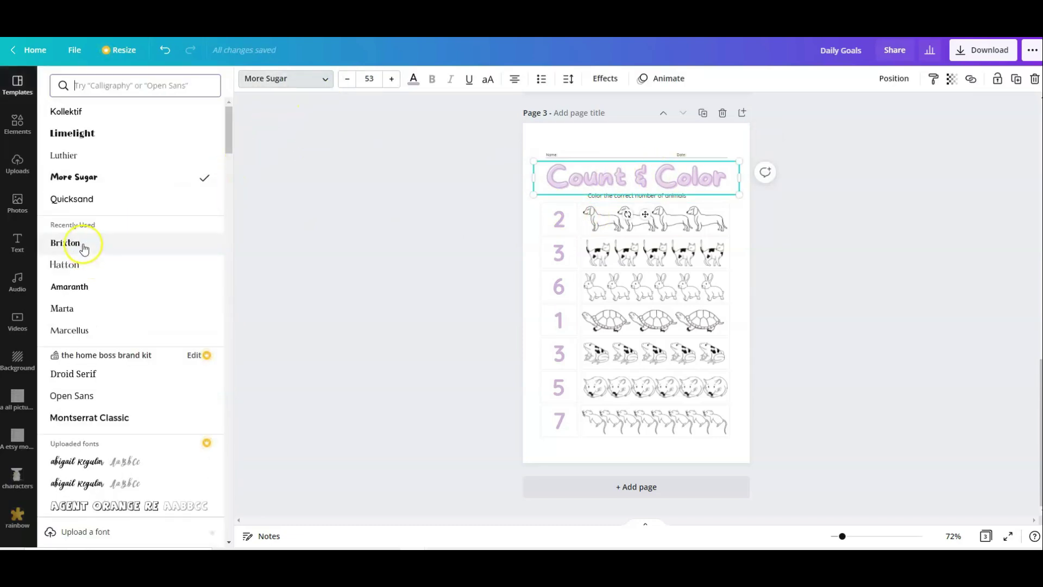
click(83, 248)
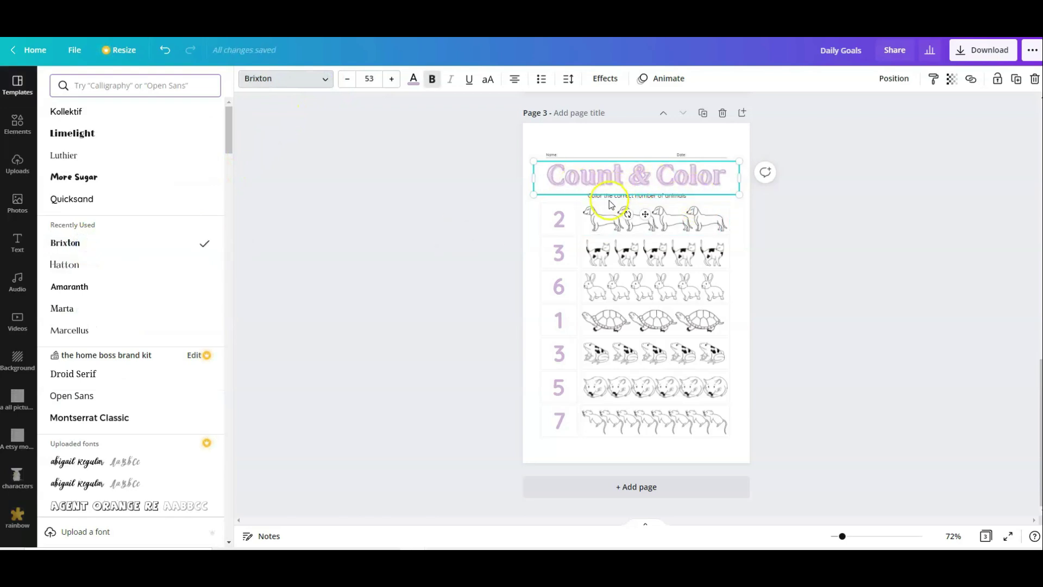
Step: Retype the title as 'Color in the animals' and widen its box to fit one line
double_click(667, 181)
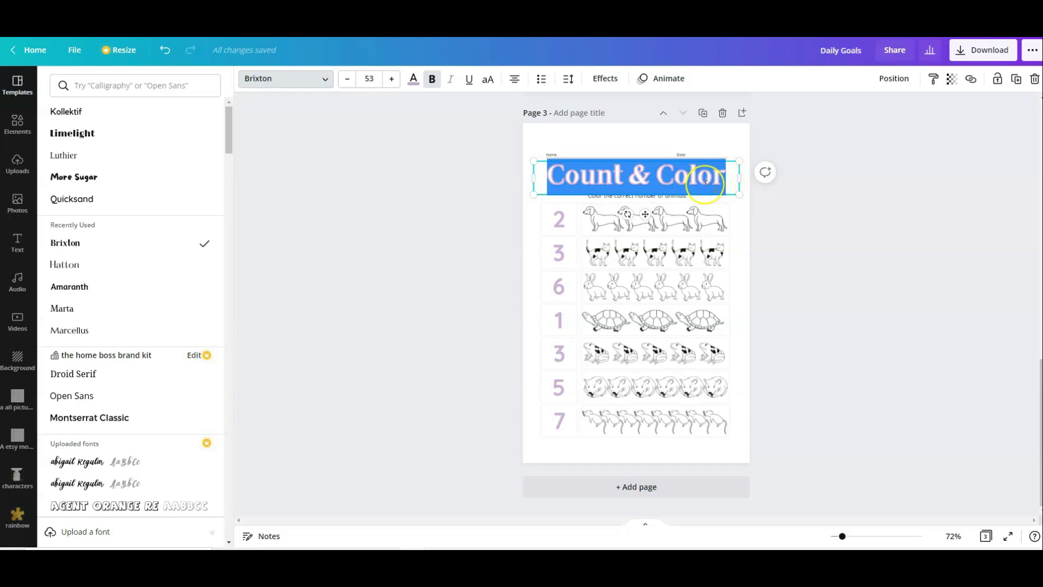
key(BackSpace)
text(Color in th)
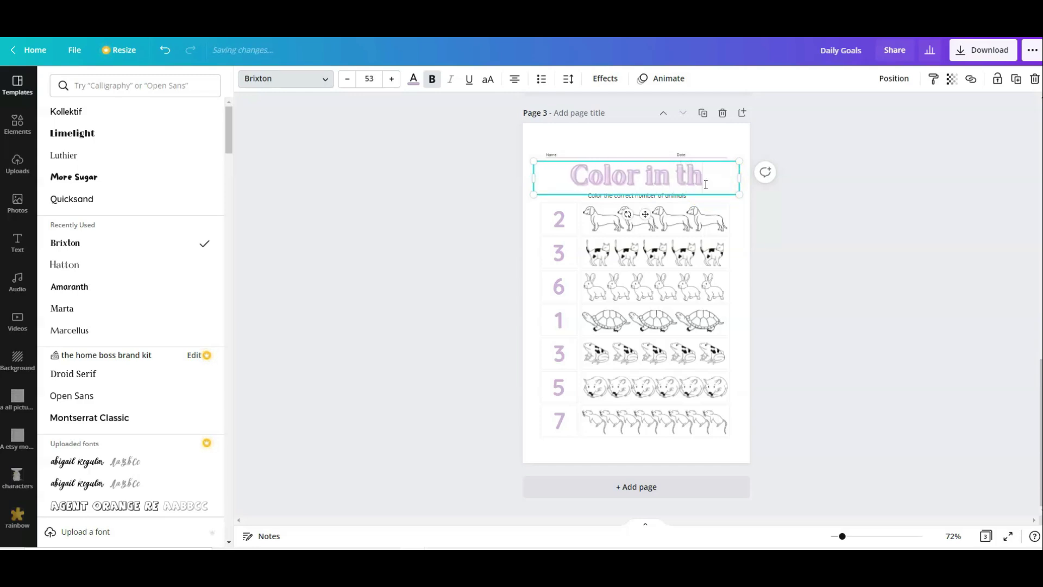
text(e animals)
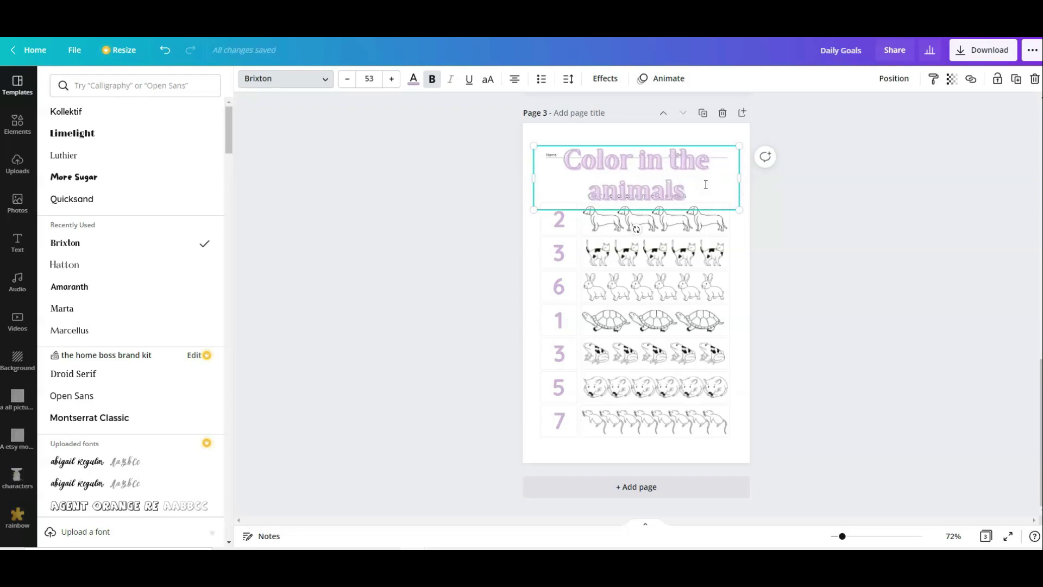
mouse_move(739, 178)
mouse_down()
mouse_move(832, 180)
mouse_move(719, 181)
mouse_move(733, 182)
mouse_up()
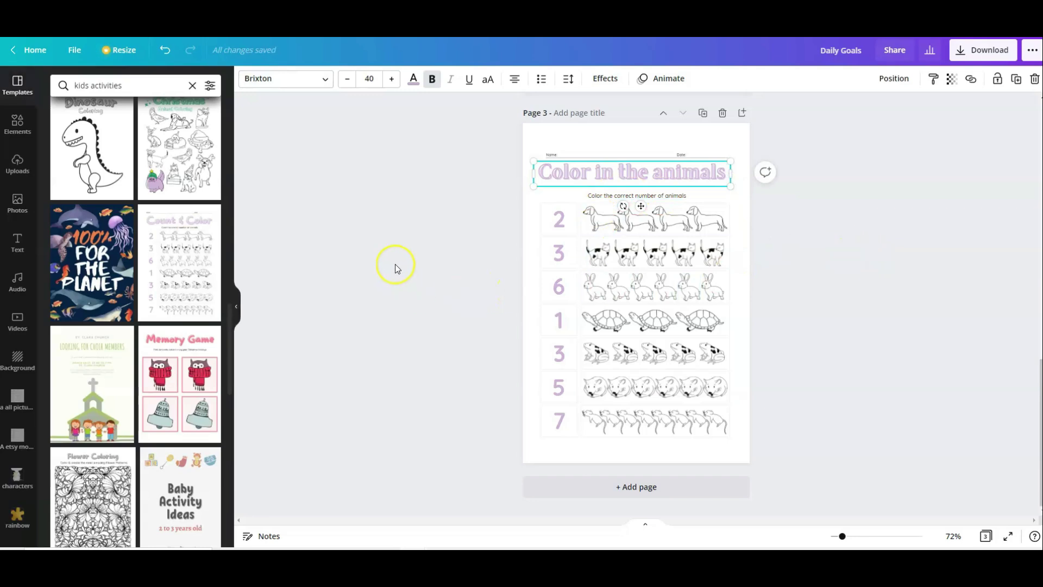
click(358, 269)
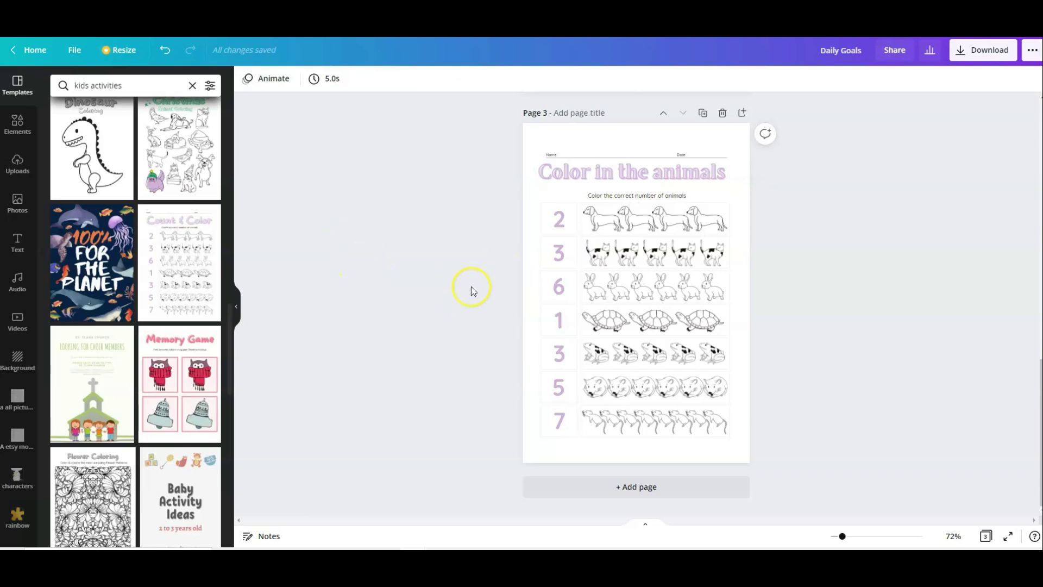
Step: Return to page 1 and browse template results for 'schedule'
scroll(471, 285, up, 4)
scroll(396, 278, up, 6)
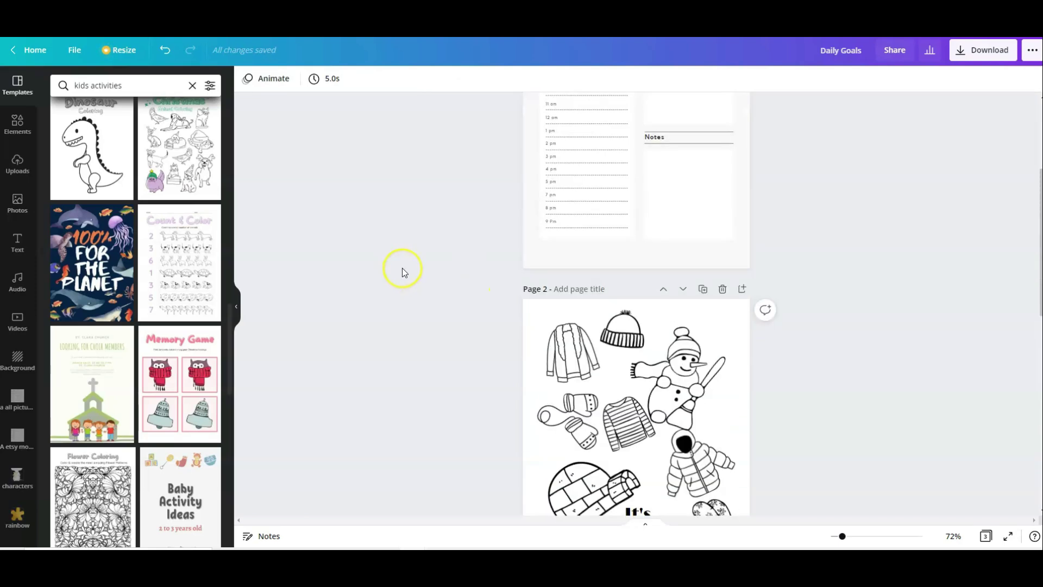
scroll(402, 268, up, 4)
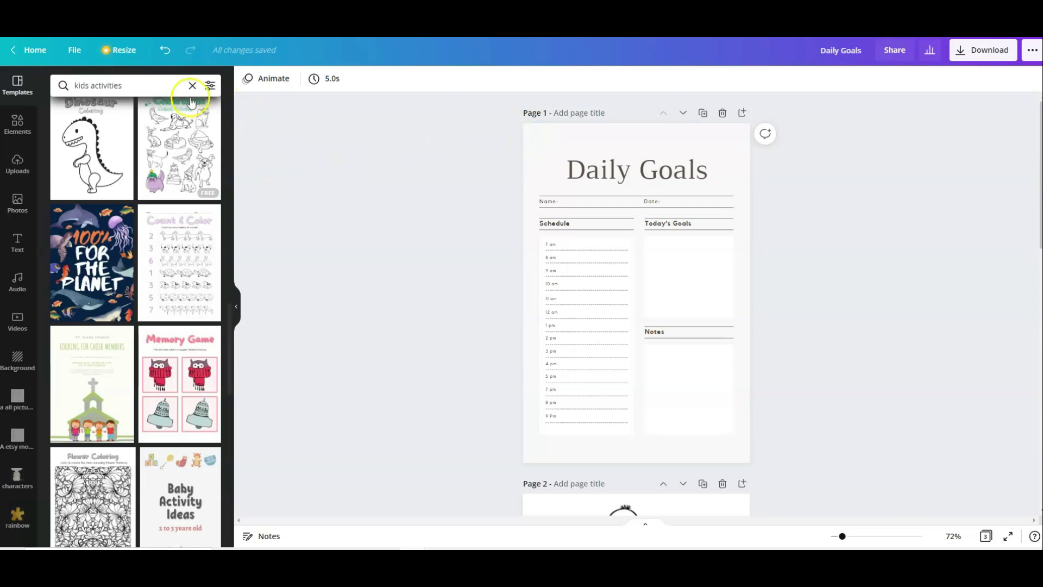
click(153, 86)
key(ctrl+a)
text(ssc)
key(BackSpace)
key(BackSpace)
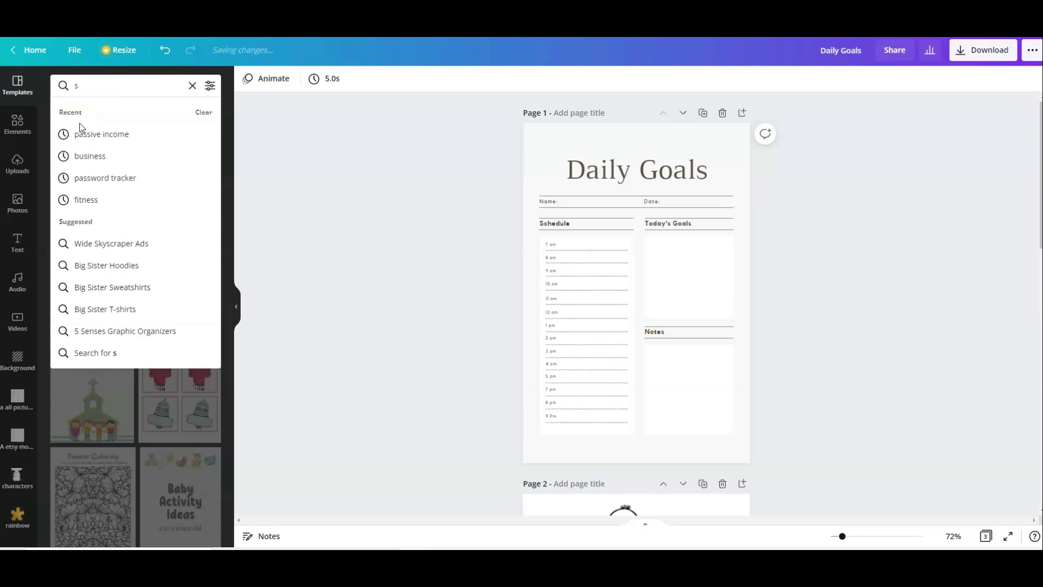
text(h)
key(BackSpace)
key(BackSpace)
text(schedule)
key(Return)
scroll(243, 299, down, 2)
scroll(165, 326, down, 3)
scroll(164, 326, down, 4)
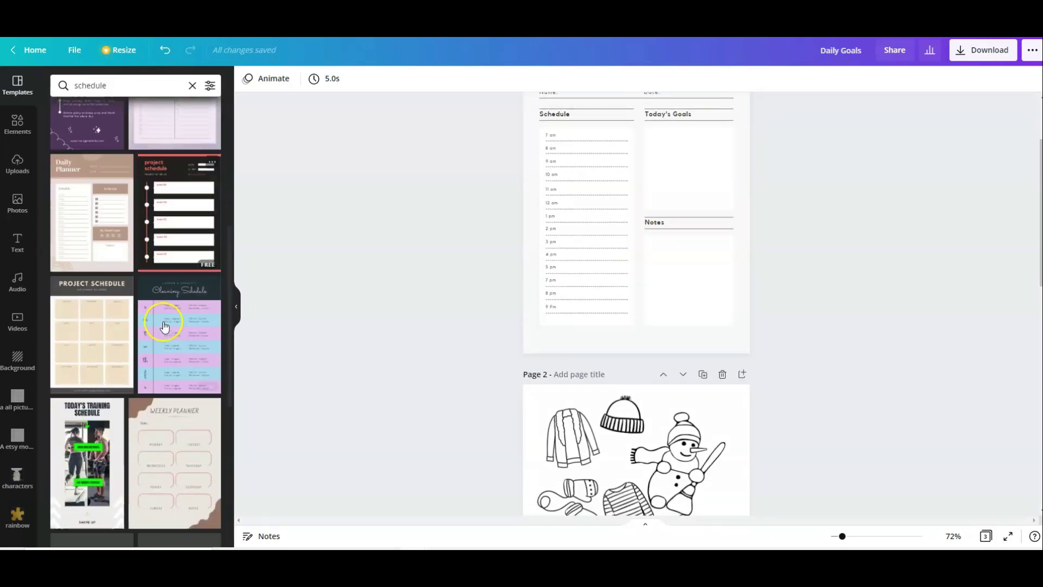
scroll(109, 321, down, 4)
scroll(101, 328, down, 7)
scroll(121, 327, up, 5)
scroll(114, 307, up, 10)
Step: Change the template search to 'log book' and browse the results
double_click(119, 88)
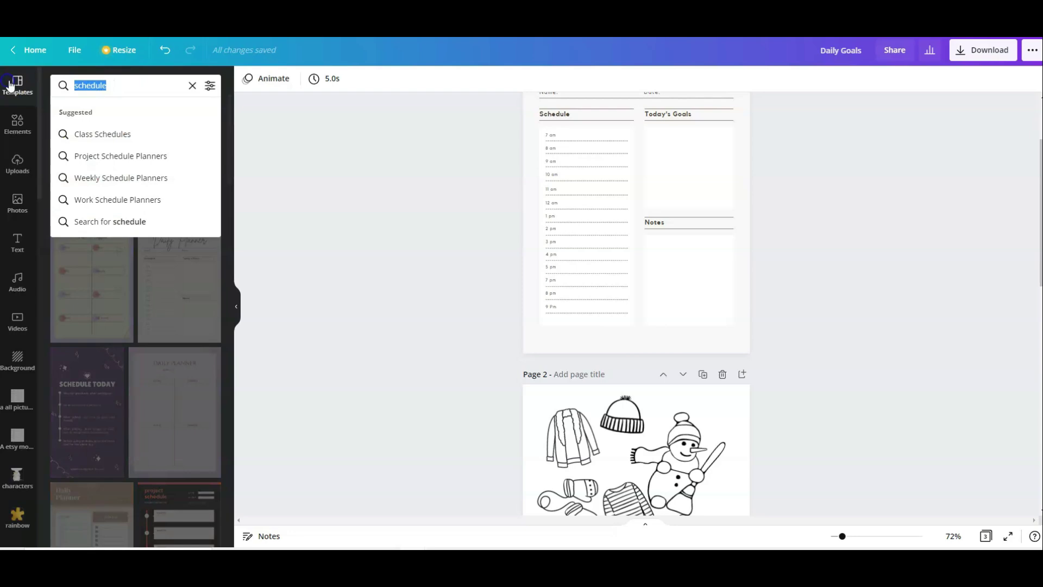
text(log book)
key(Return)
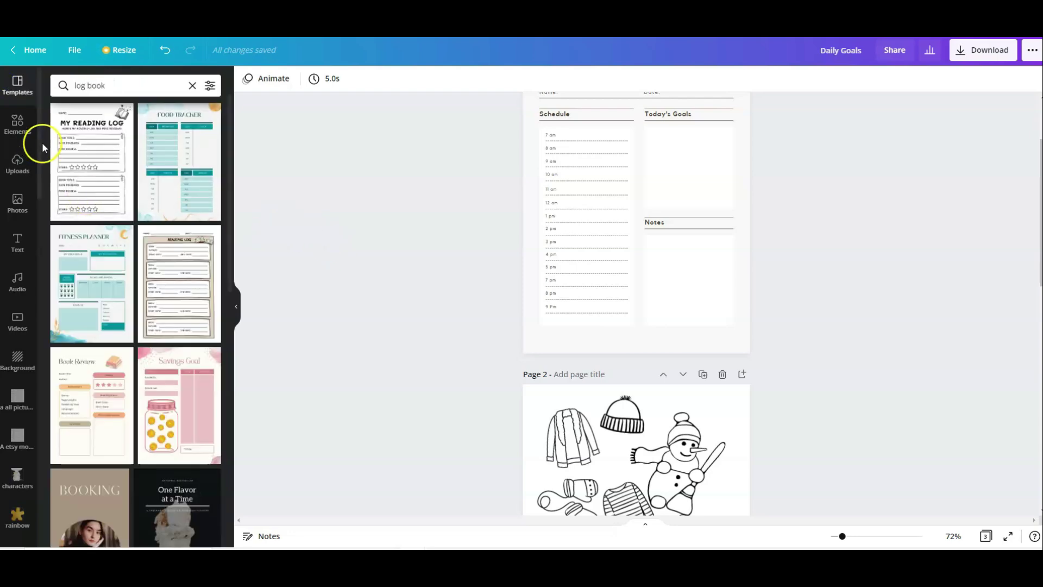
scroll(284, 244, down, 3)
scroll(119, 287, down, 8)
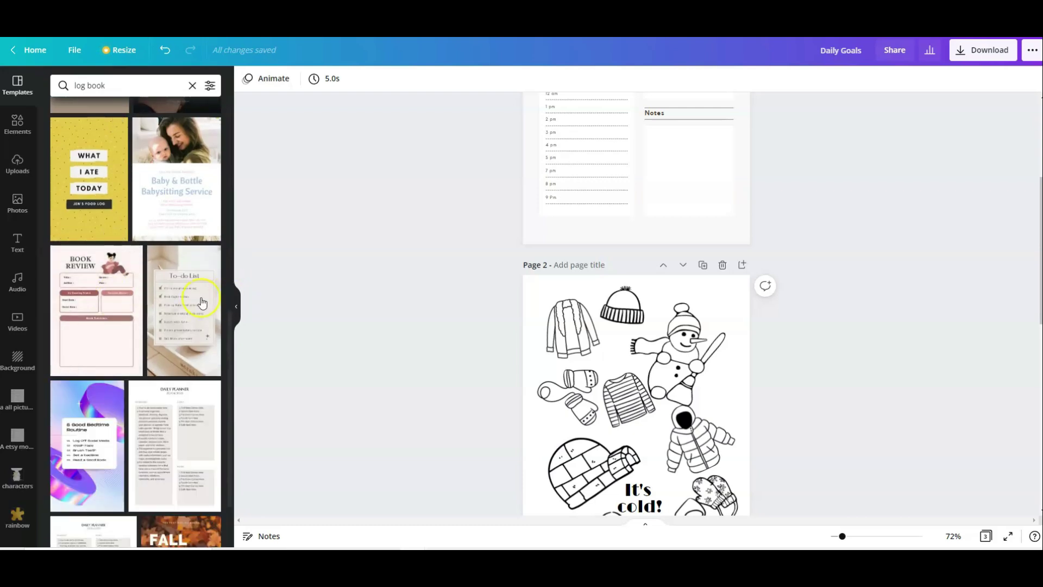
scroll(159, 304, down, 2)
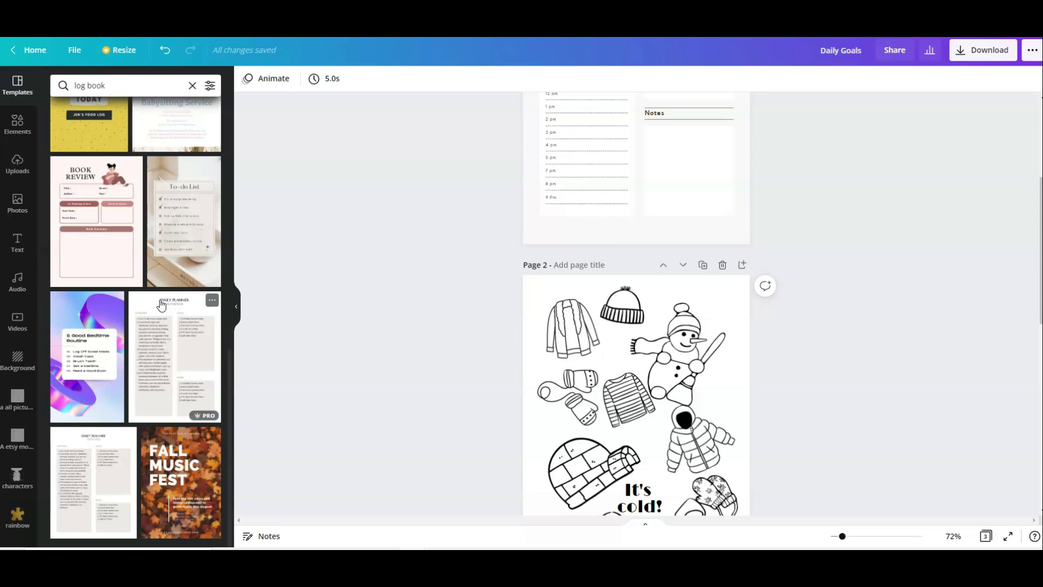
click(179, 258)
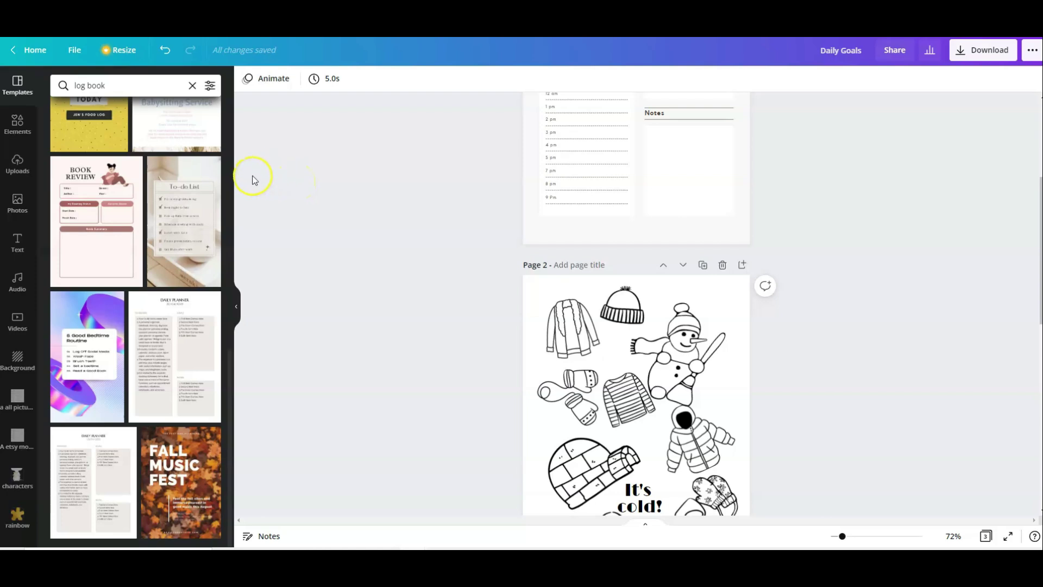
scroll(299, 207, up, 3)
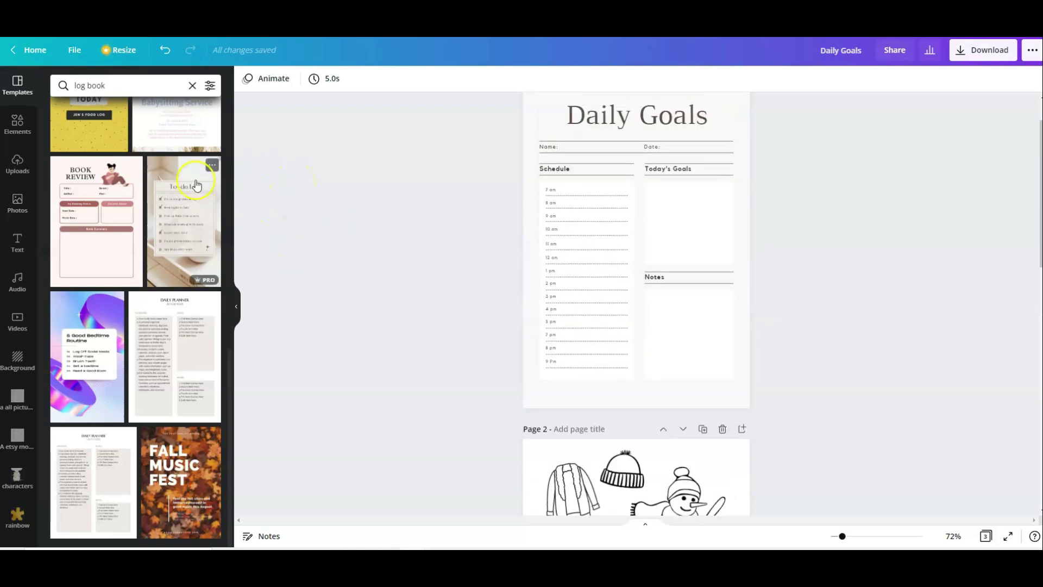
scroll(200, 181, up, 4)
scroll(175, 249, up, 5)
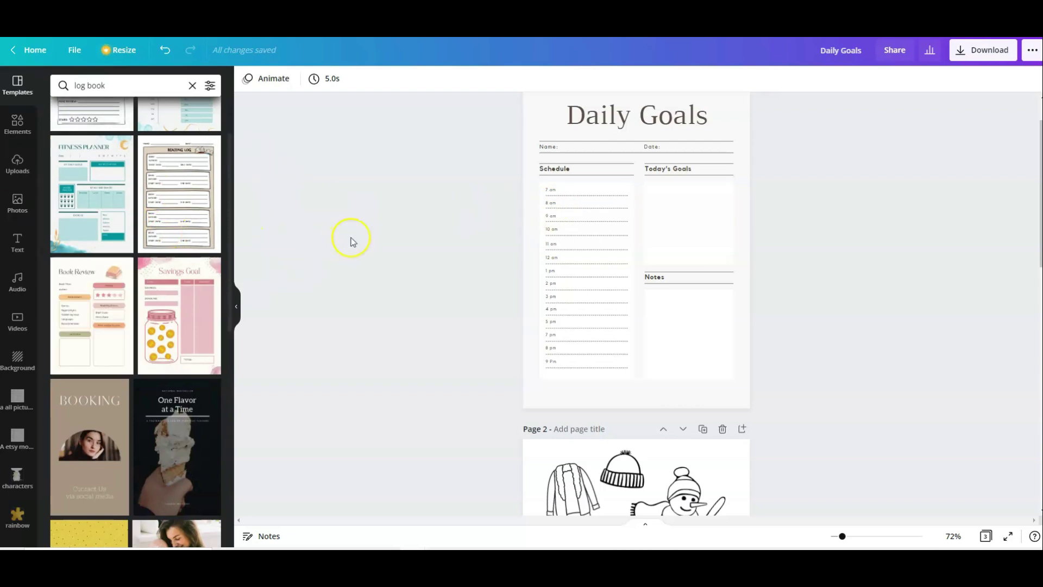
scroll(337, 266, up, 1)
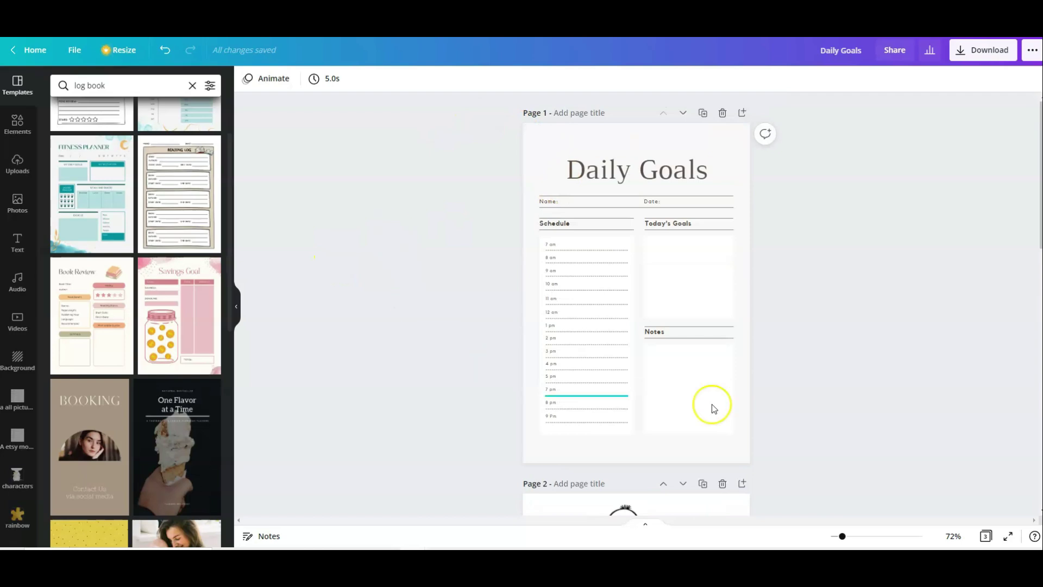